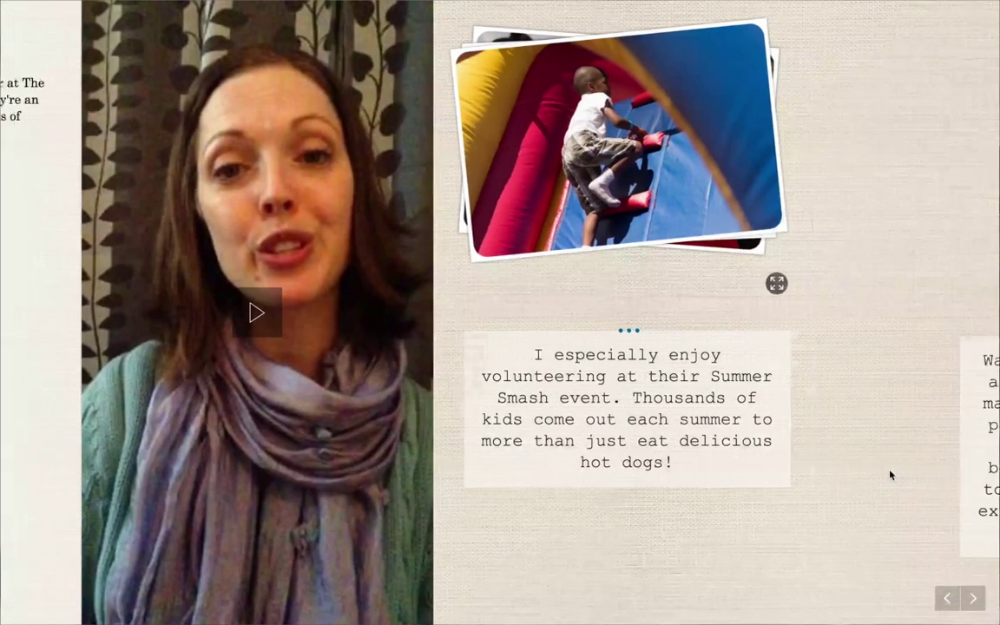
Browse the finished volunteering Sway and flip through the photos in its picture stack
scroll(889, 474, down, 2)
scroll(890, 475, down, 3)
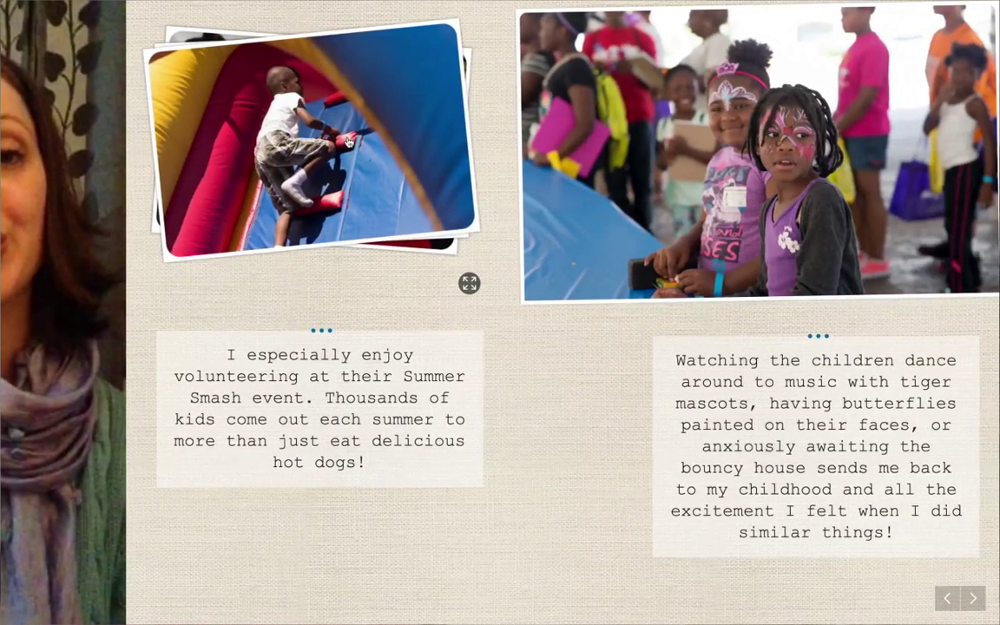
click(347, 142)
click(347, 142)
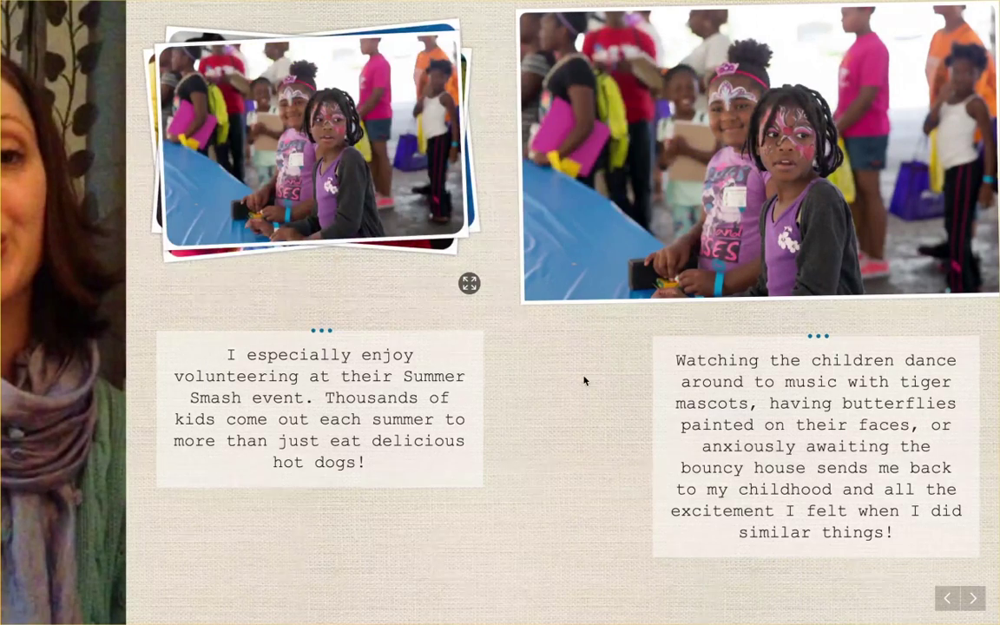
scroll(583, 380, down, 5)
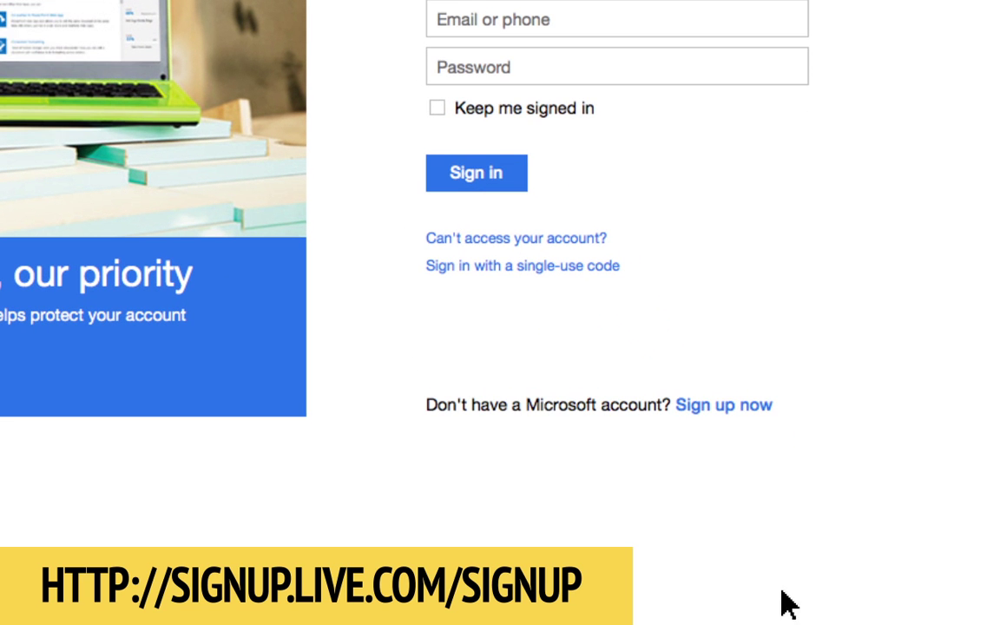
Start signing up for a new Microsoft account
click(767, 405)
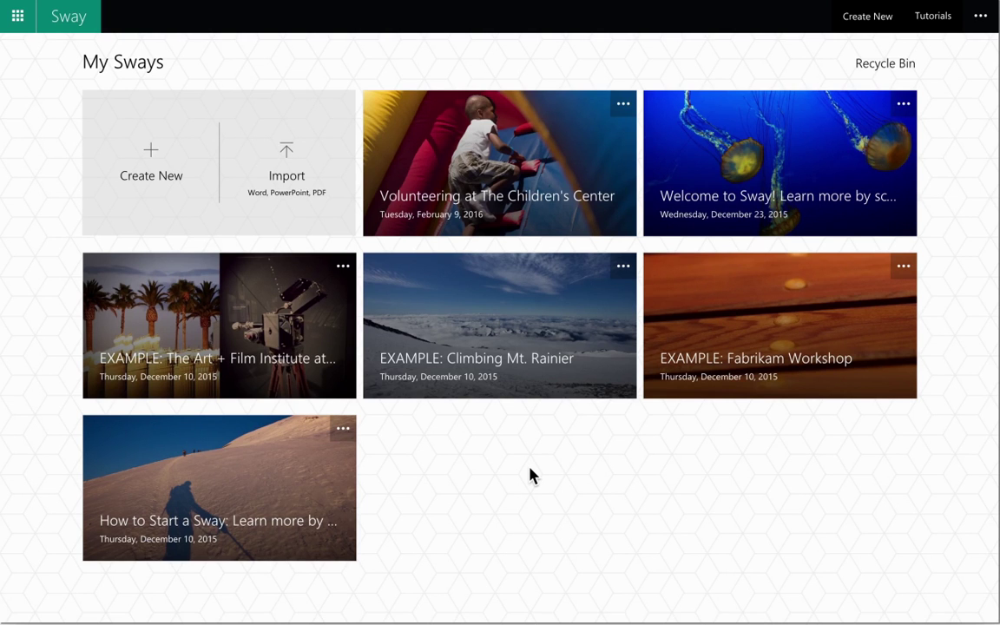
Create a new blank Sway and title it "Volunteering at The Children's Center"
click(198, 204)
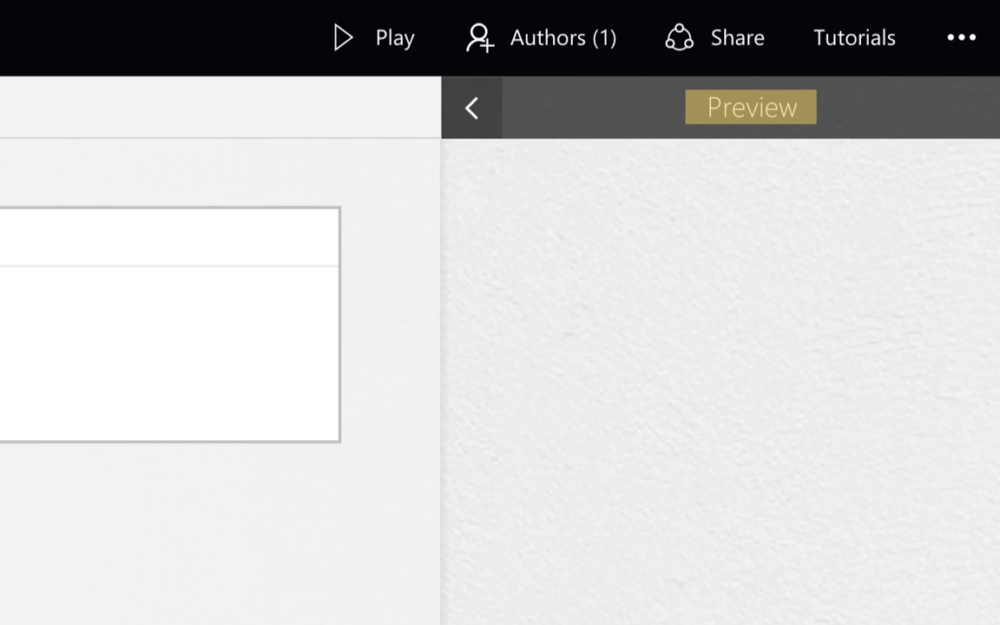
scroll(178, 344, down, 1)
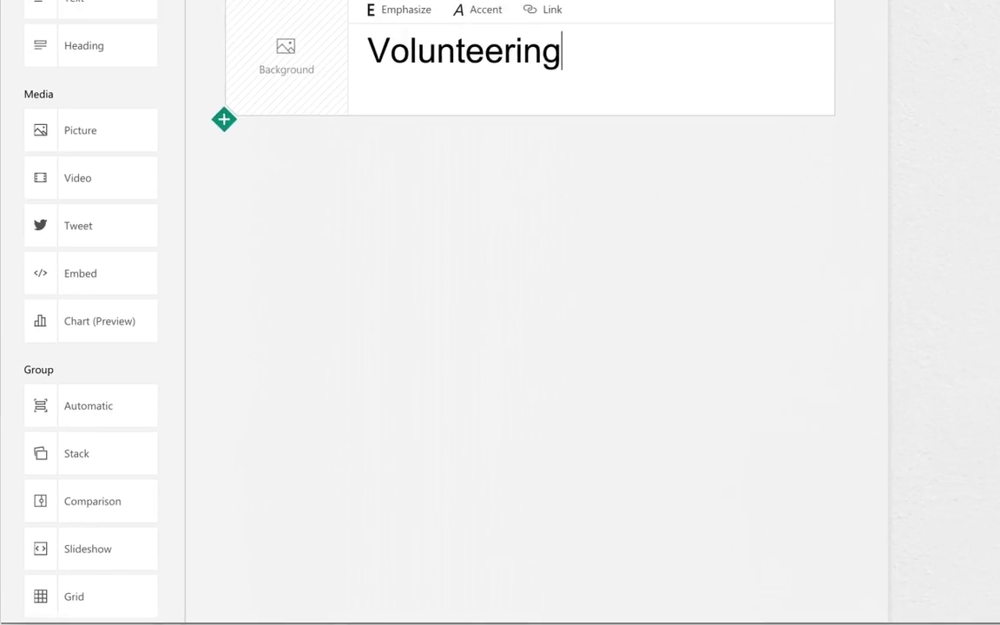
text(at The Child)
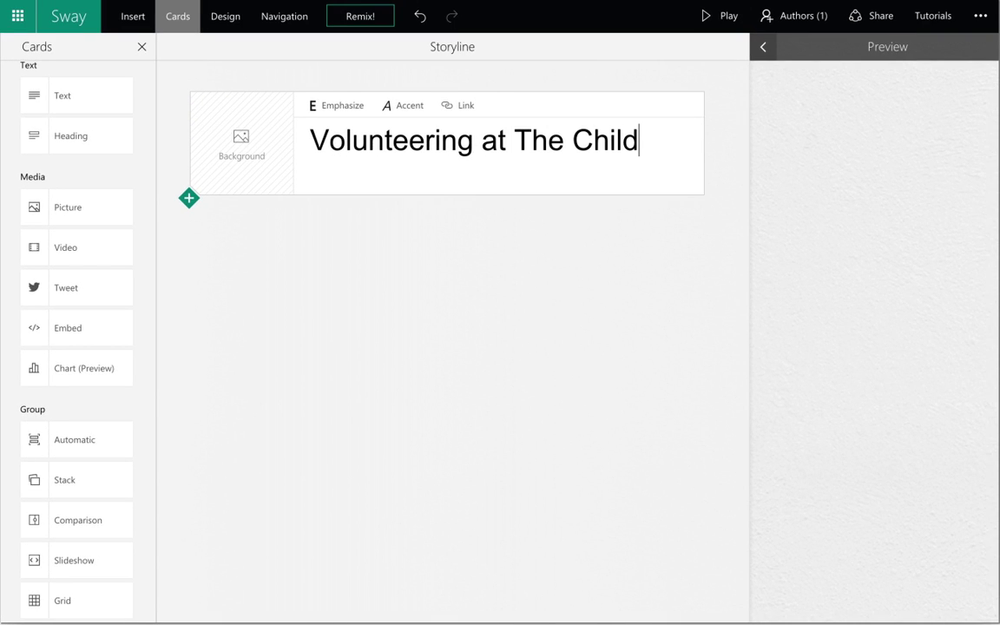
text(ren's Cen)
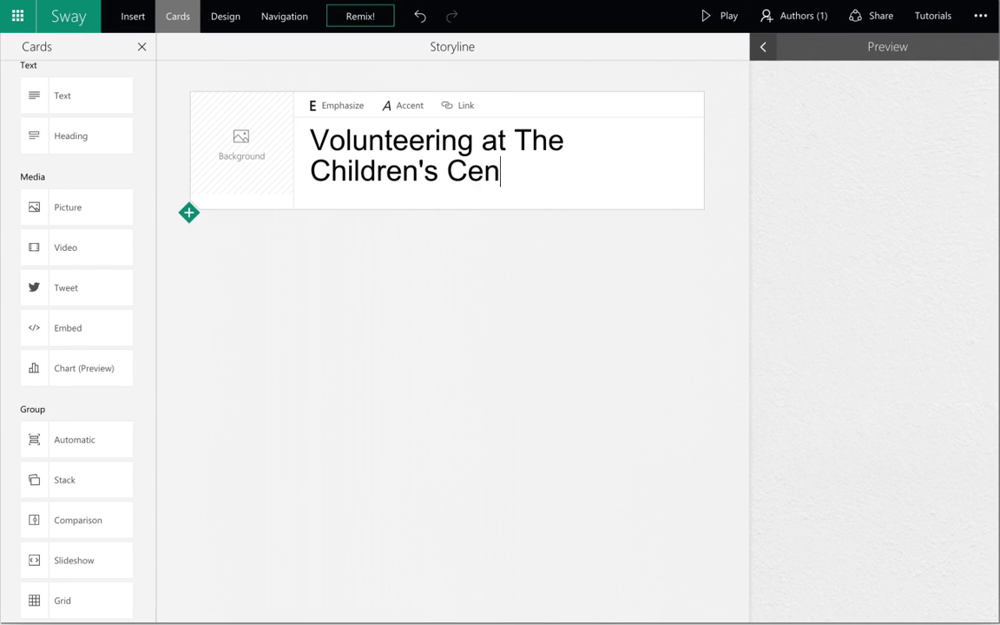
text(ter)
click(480, 258)
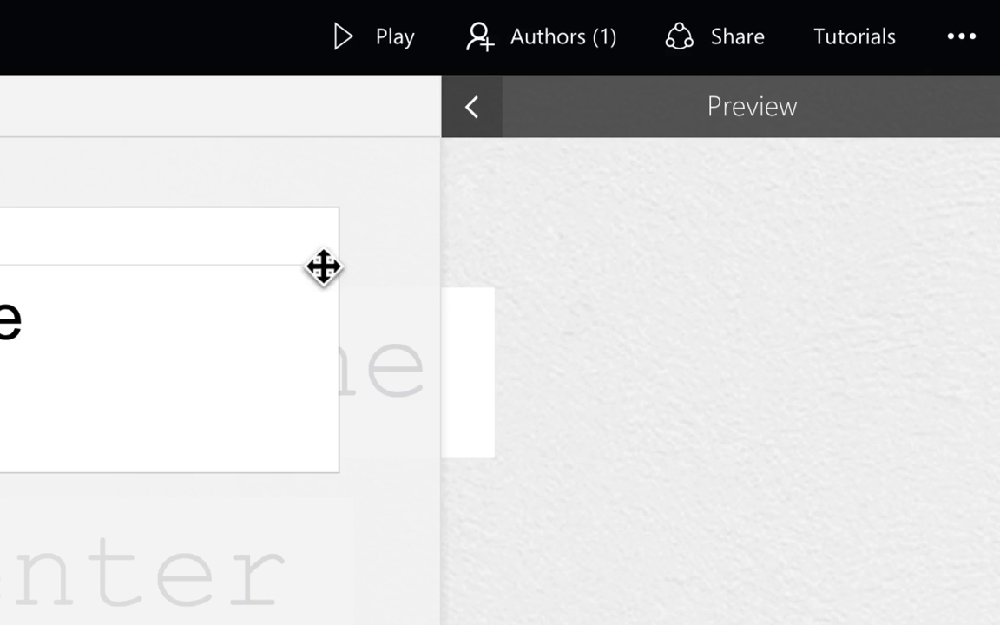
Preview the title of the Sway and return to the Storyline
click(470, 117)
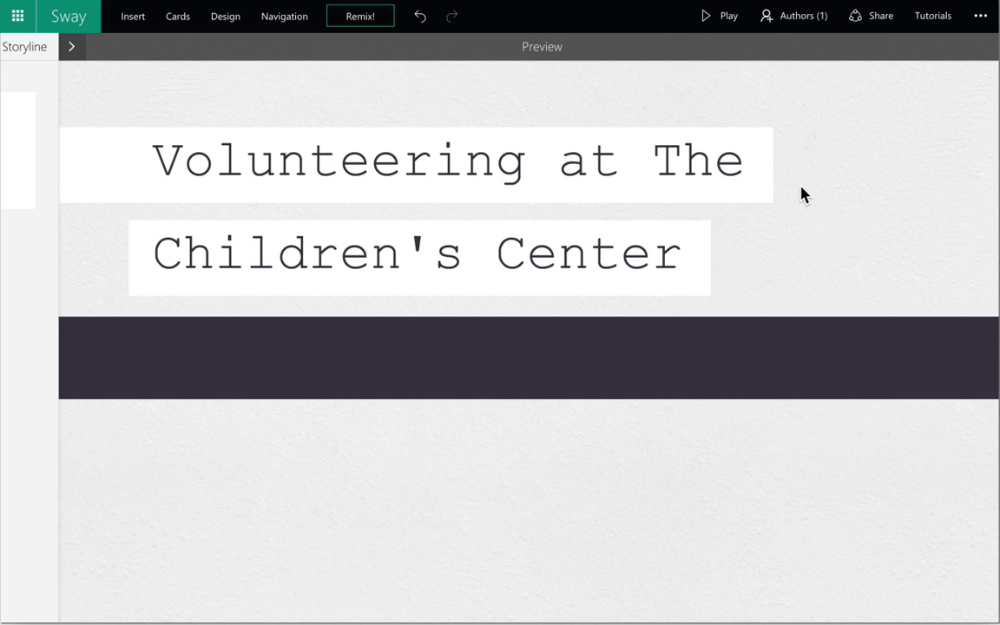
click(73, 50)
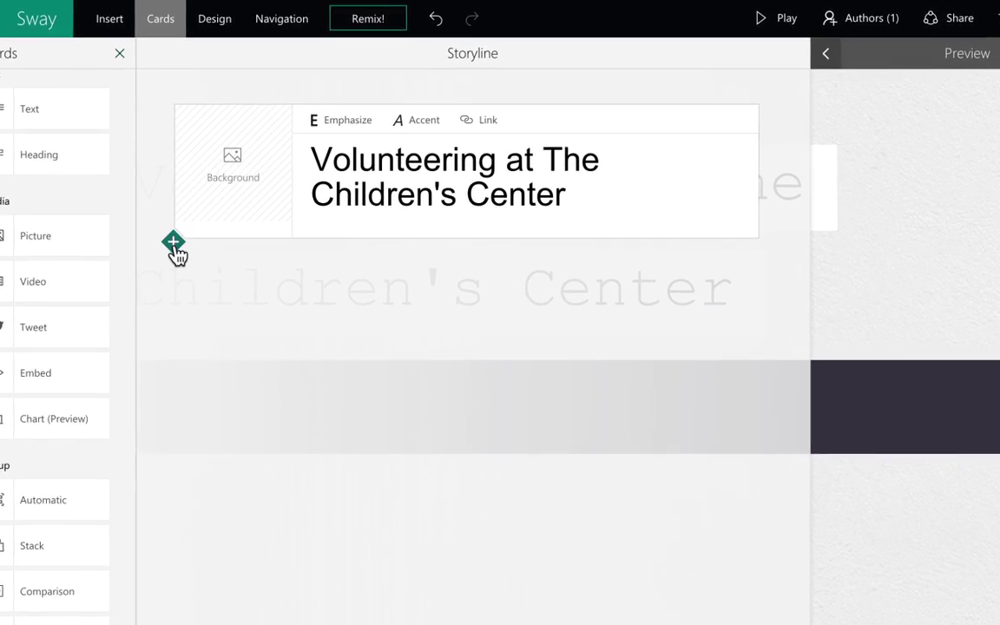
Upload the picture DSC_5078.jpg from the Sway Photos Web folder as a card below the title
click(173, 243)
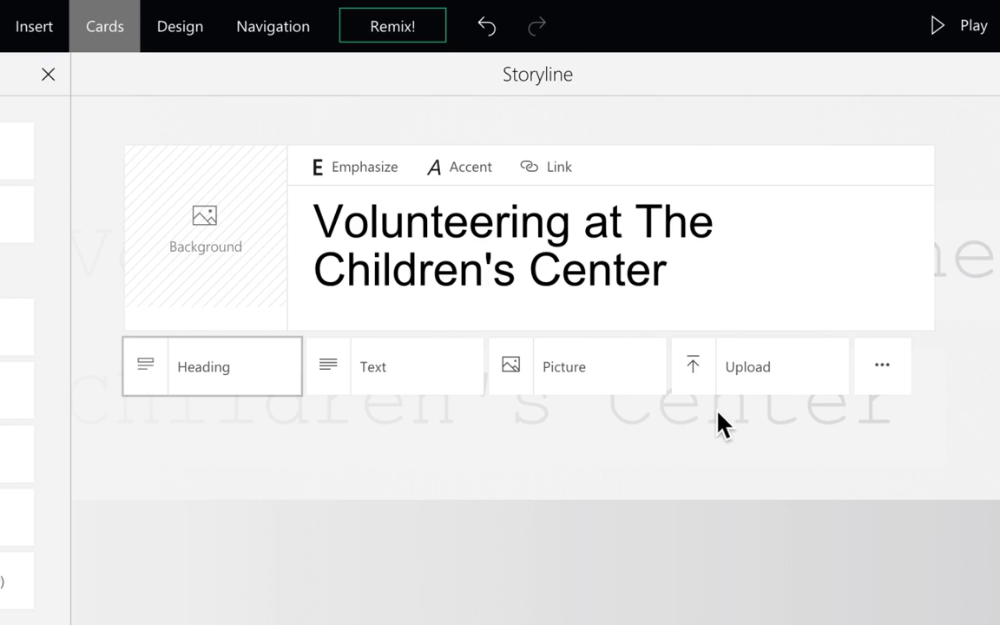
click(690, 374)
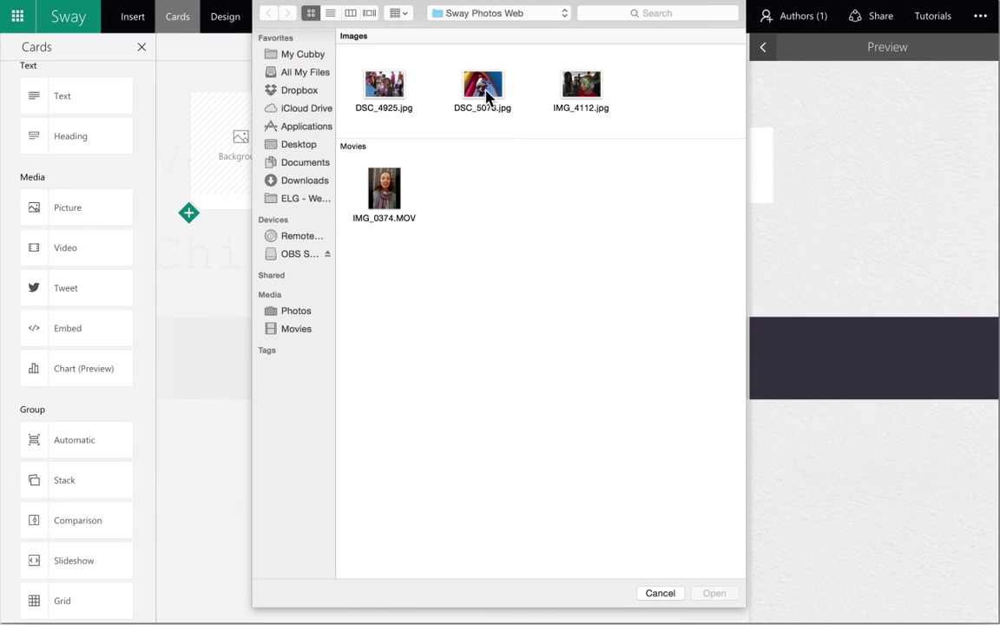
click(485, 87)
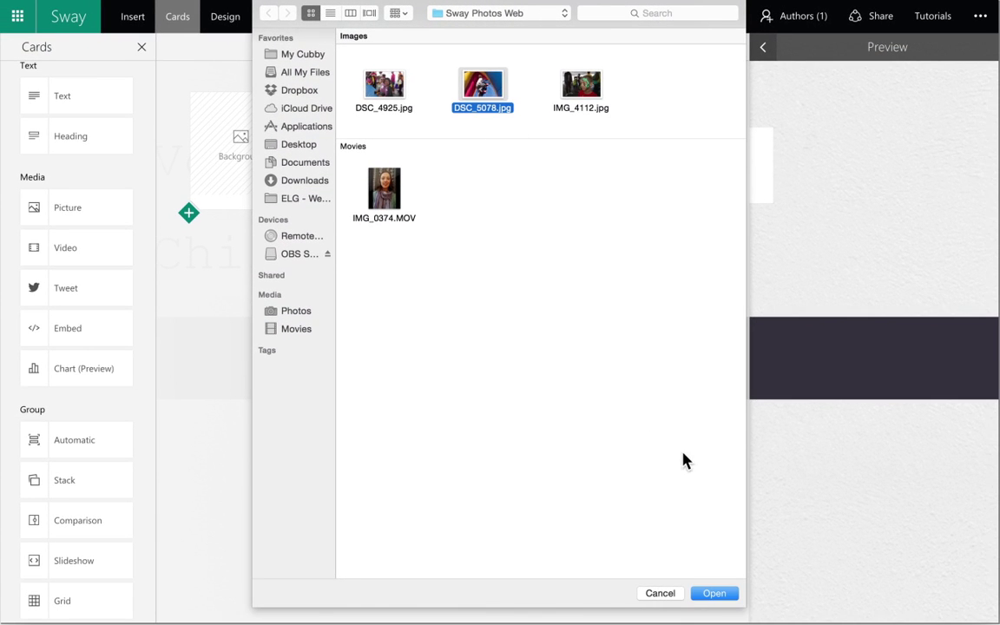
click(731, 591)
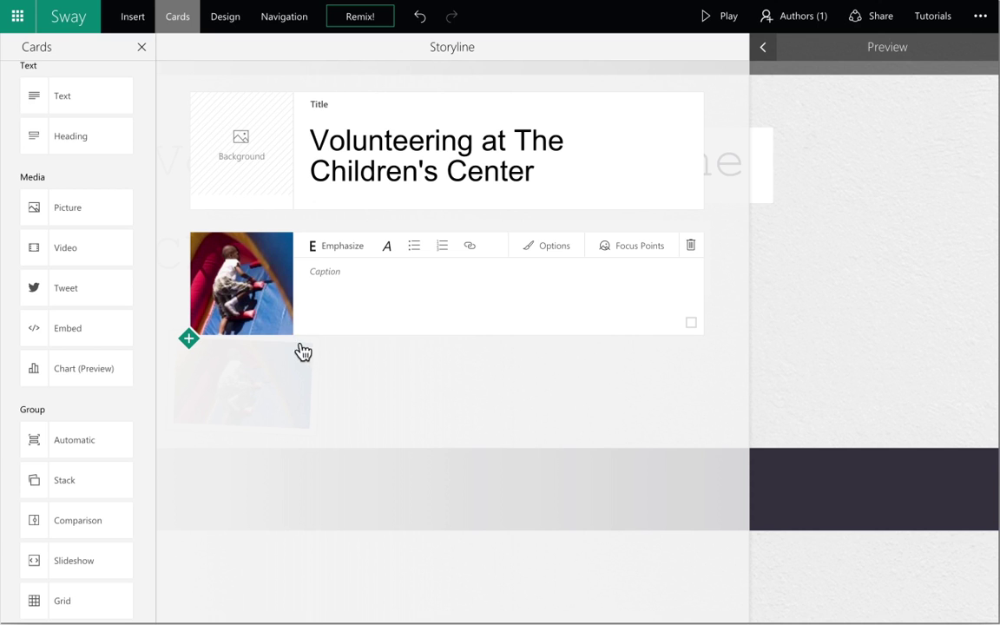
Move the DSC_5078.jpg picture into the title card's background and preview the result
drag(277, 317, 257, 153)
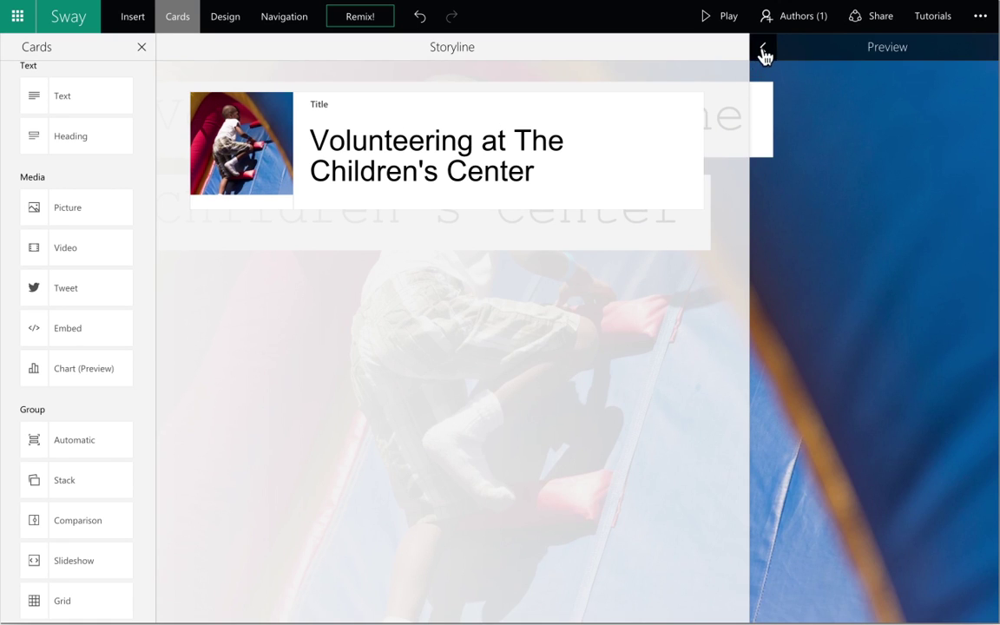
click(762, 49)
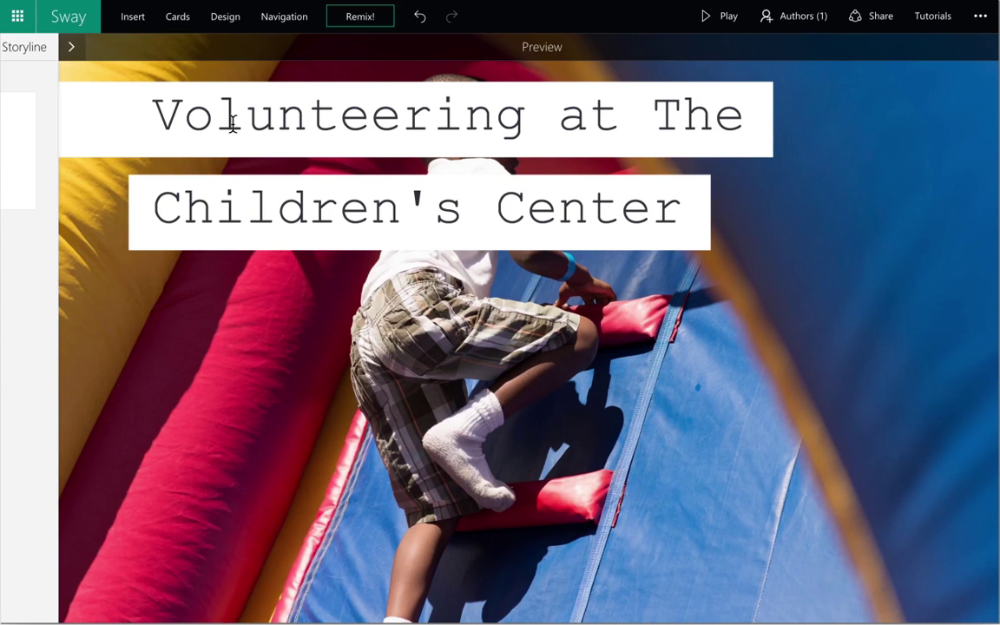
click(75, 51)
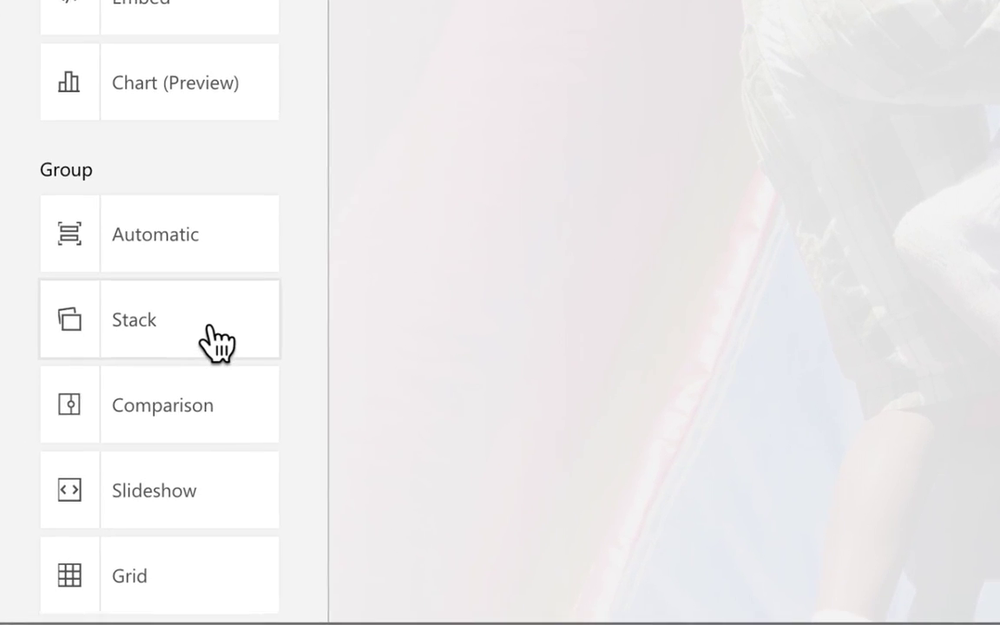
Add a Stack group below the title card and move the picture from the title background into it
click(210, 328)
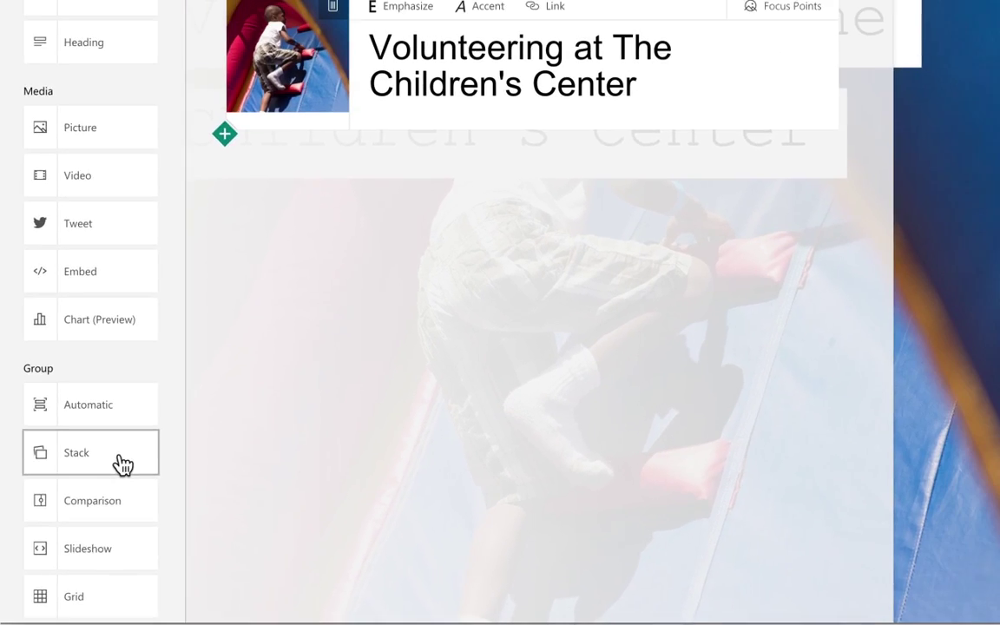
drag(123, 465, 333, 212)
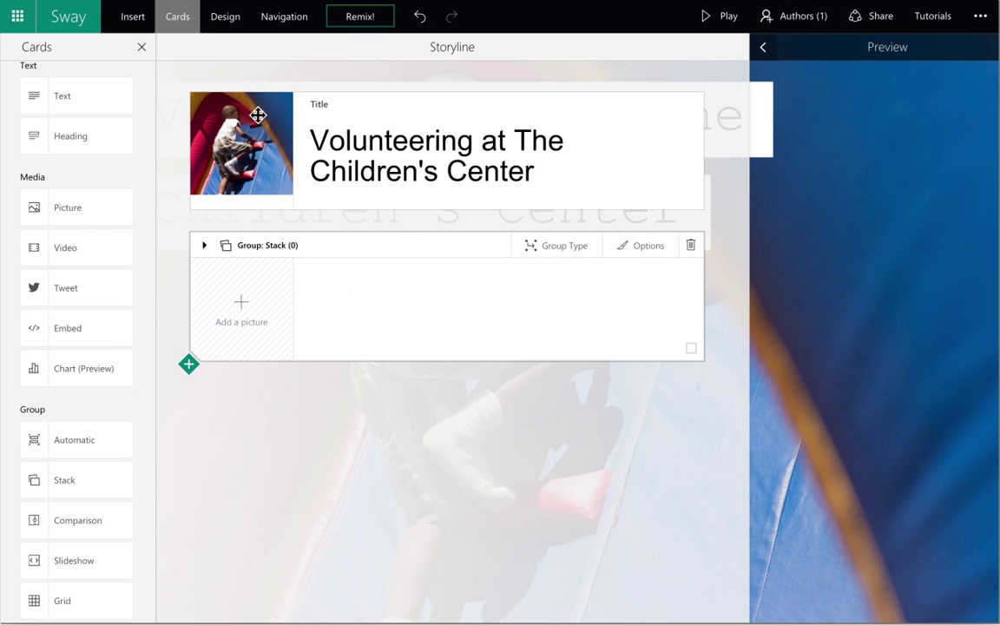
drag(258, 115, 262, 307)
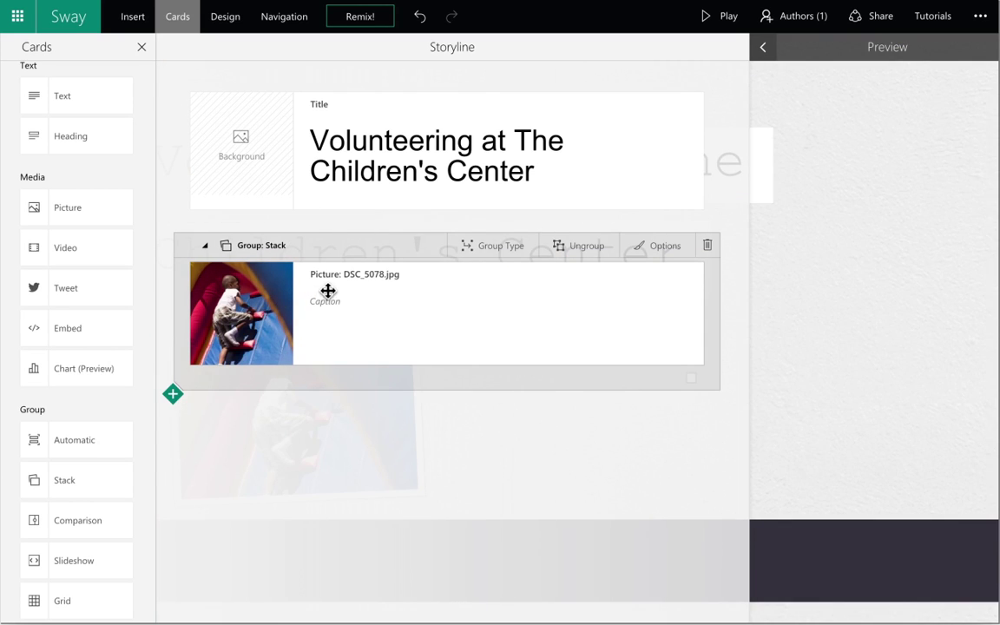
Upload the picture DSC_4925.jpg as a new card below the Stack group
click(175, 397)
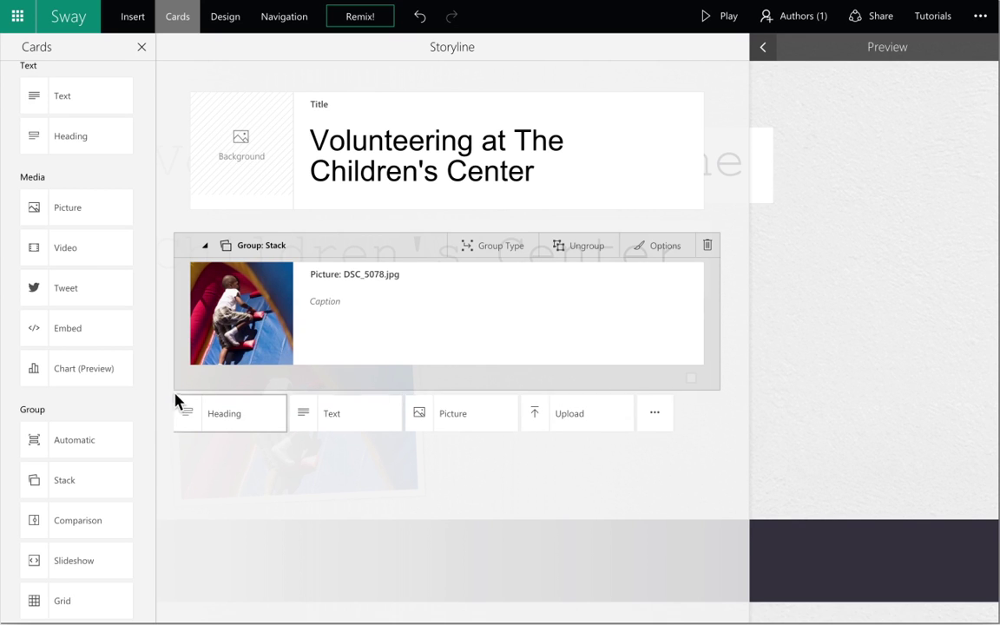
click(563, 423)
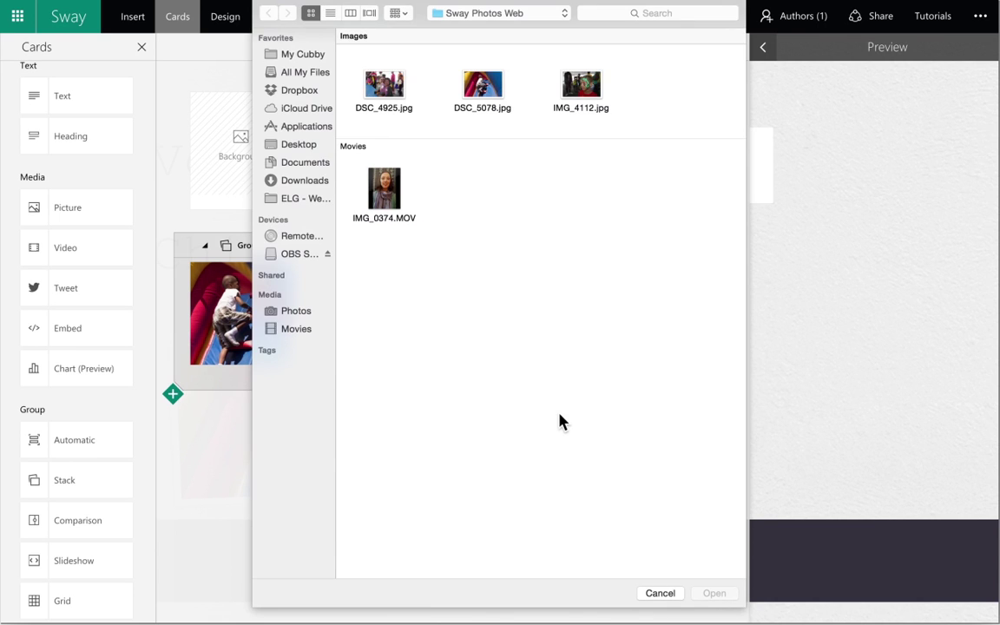
click(363, 82)
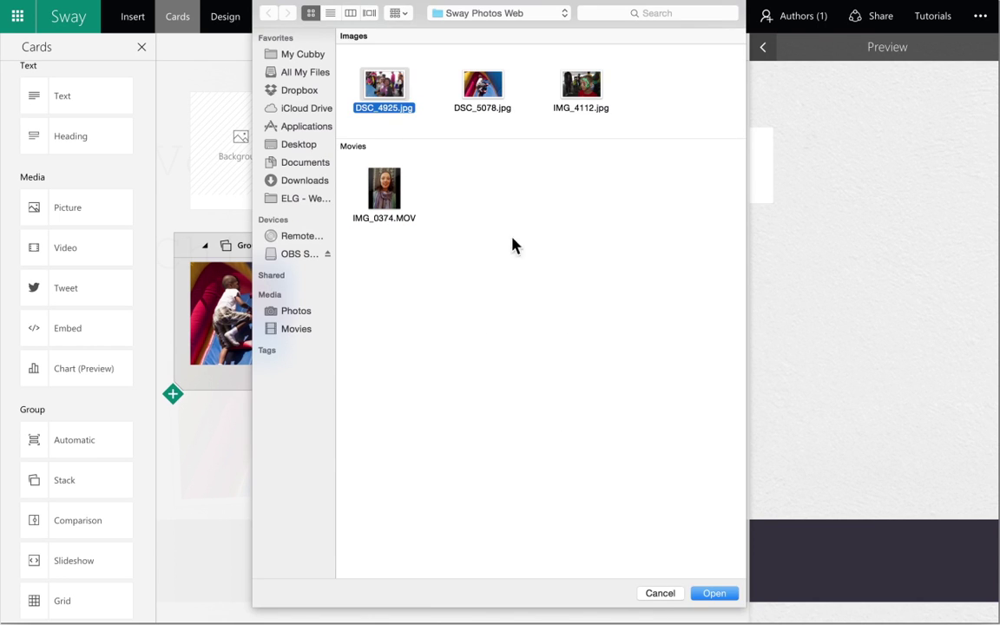
click(720, 597)
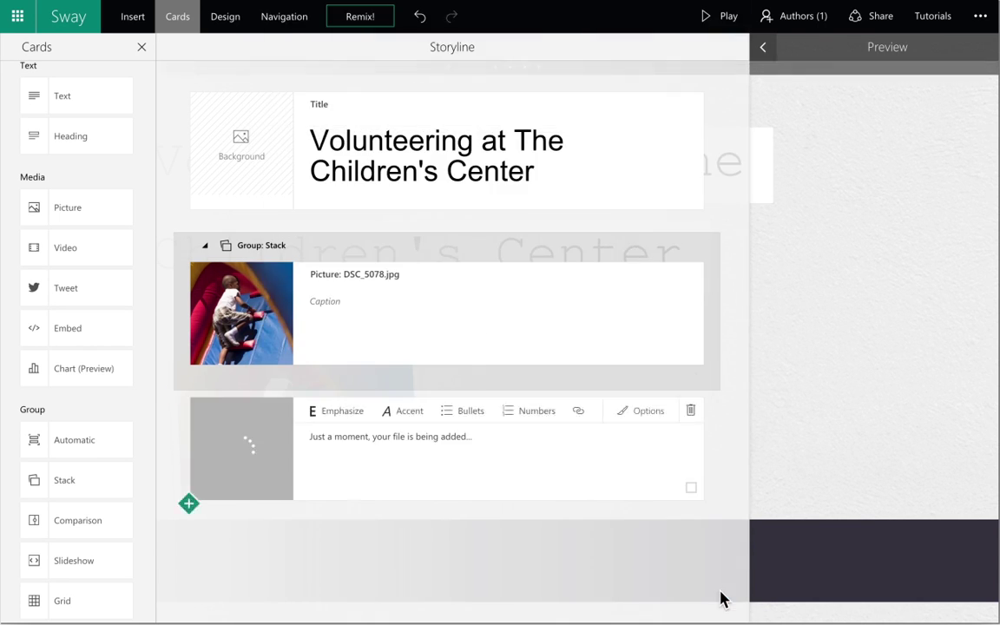
Upload the picture IMG_4112.jpg and move both it and DSC_4925.jpg into the Stack group
click(190, 505)
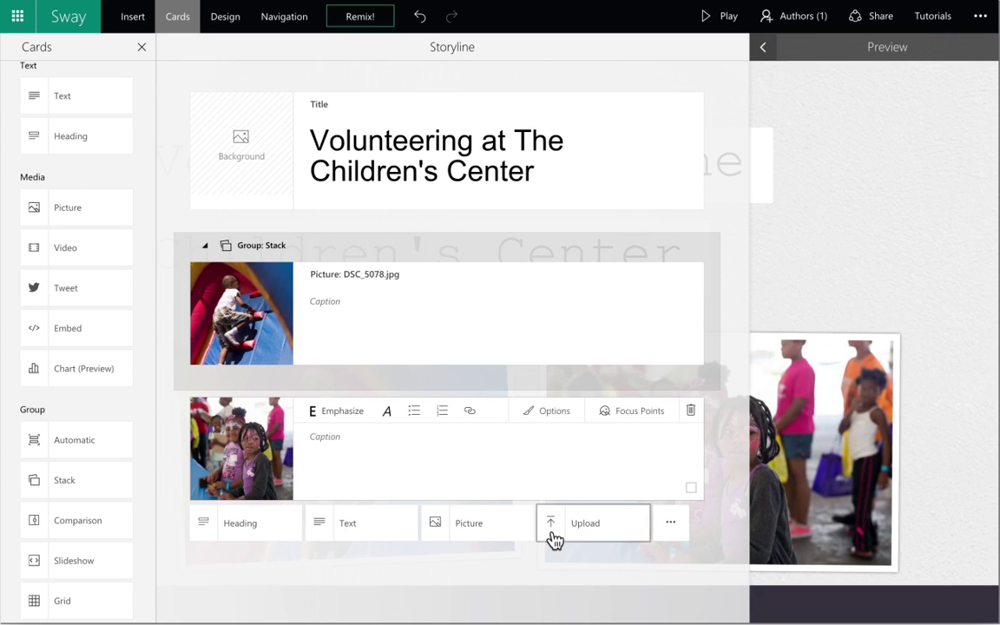
click(553, 528)
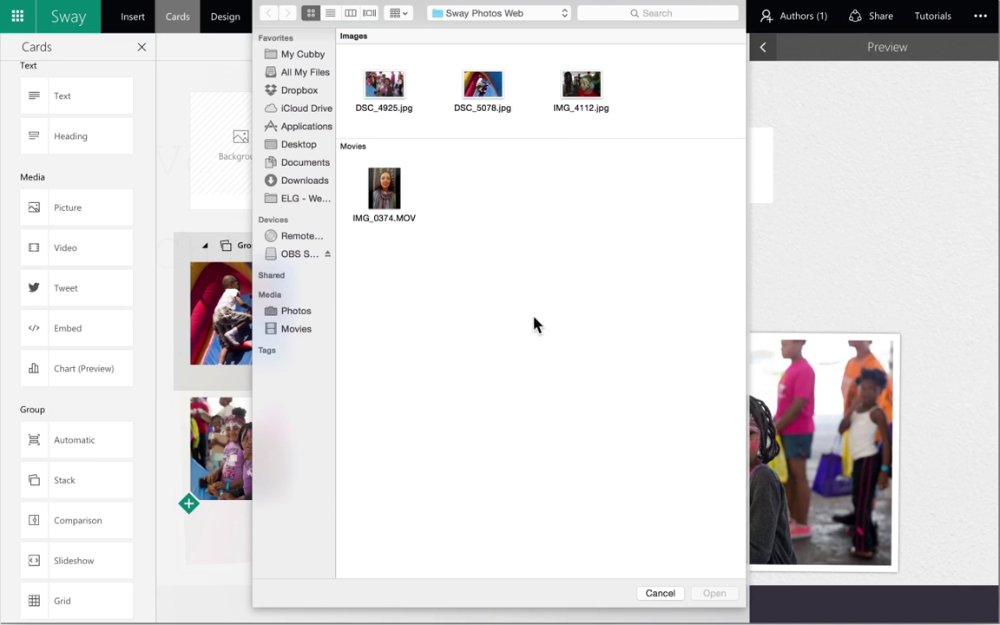
click(586, 92)
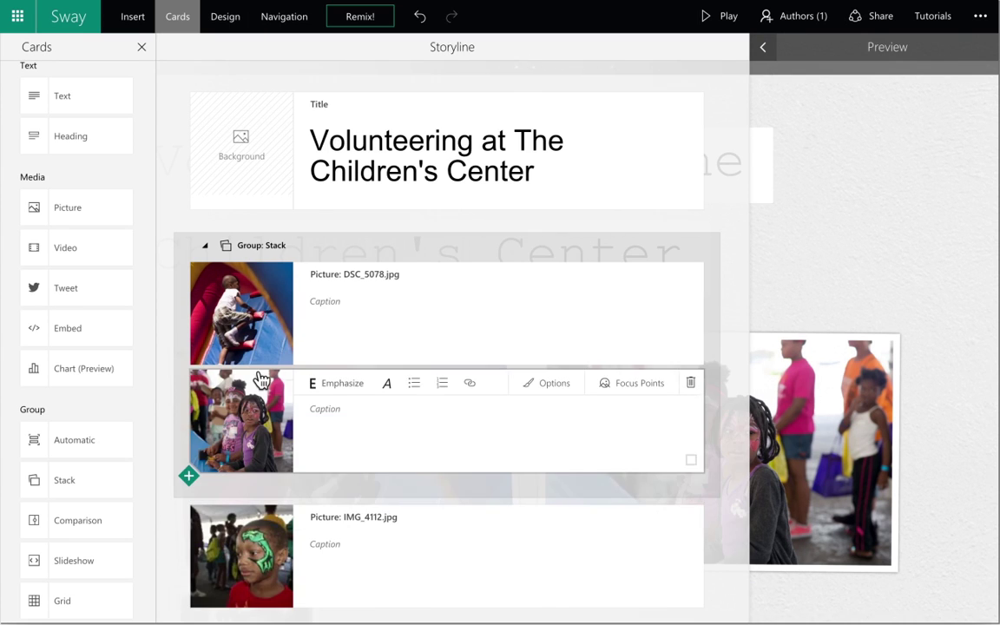
click(263, 536)
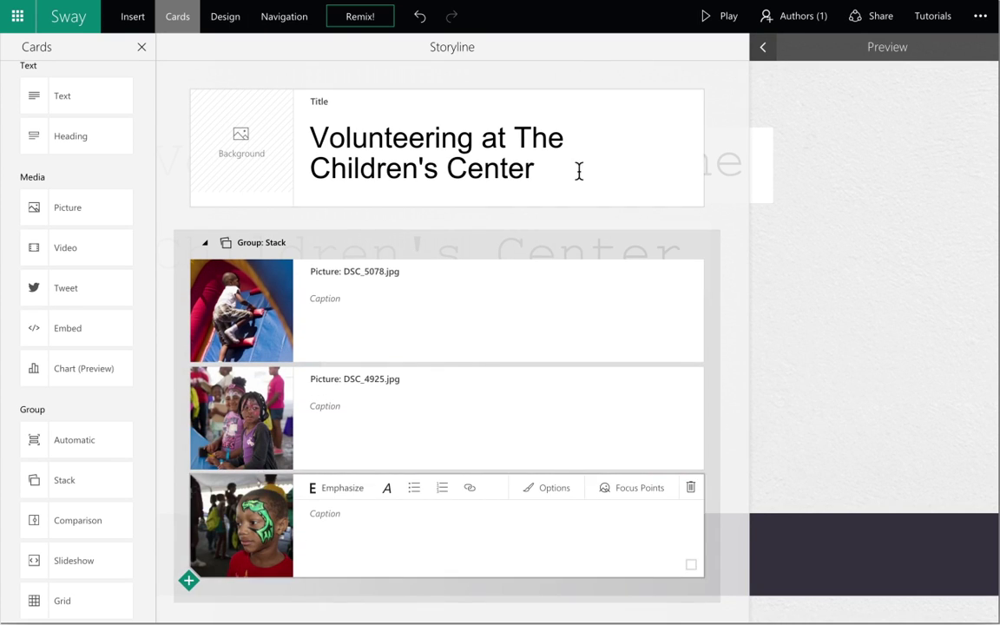
Preview the Sway, flip through the pictures in the stack, and return to the Storyline
click(763, 47)
click(324, 415)
click(324, 415)
click(322, 416)
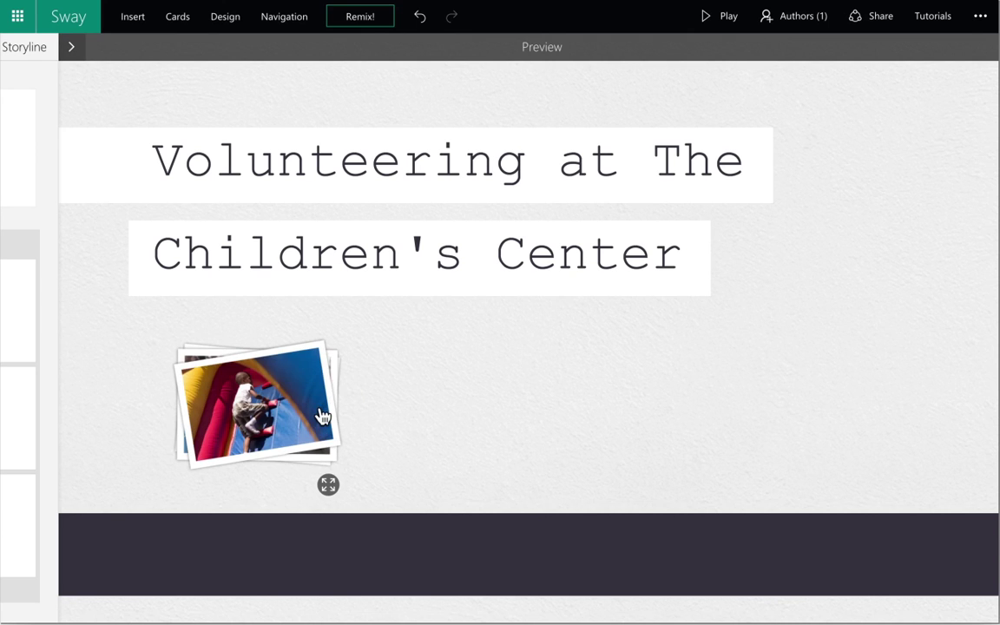
click(73, 52)
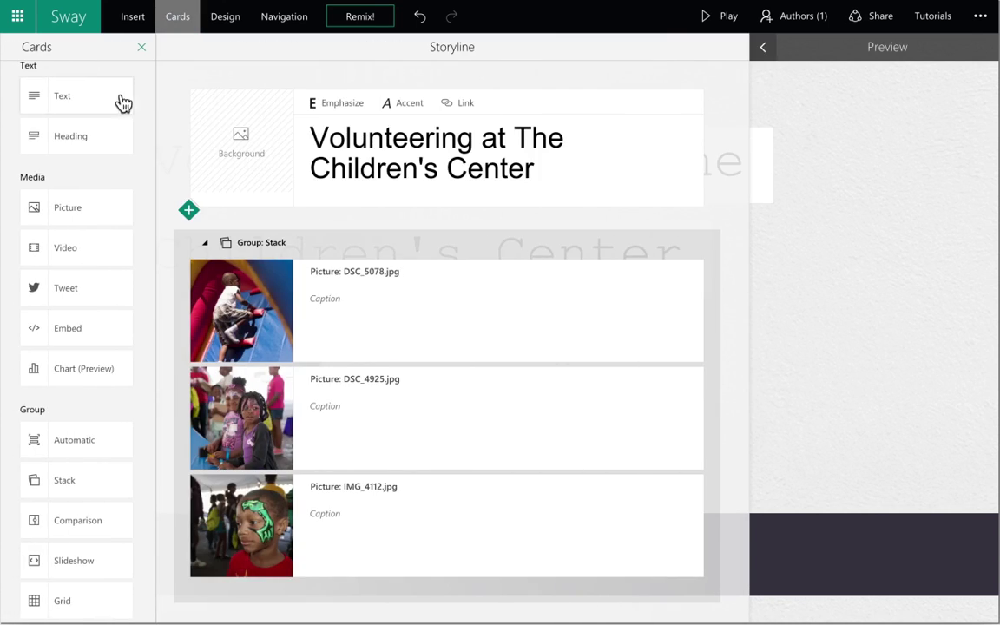
Upload the video IMG_0374.MOV as a card between the title and the Stack group
click(189, 212)
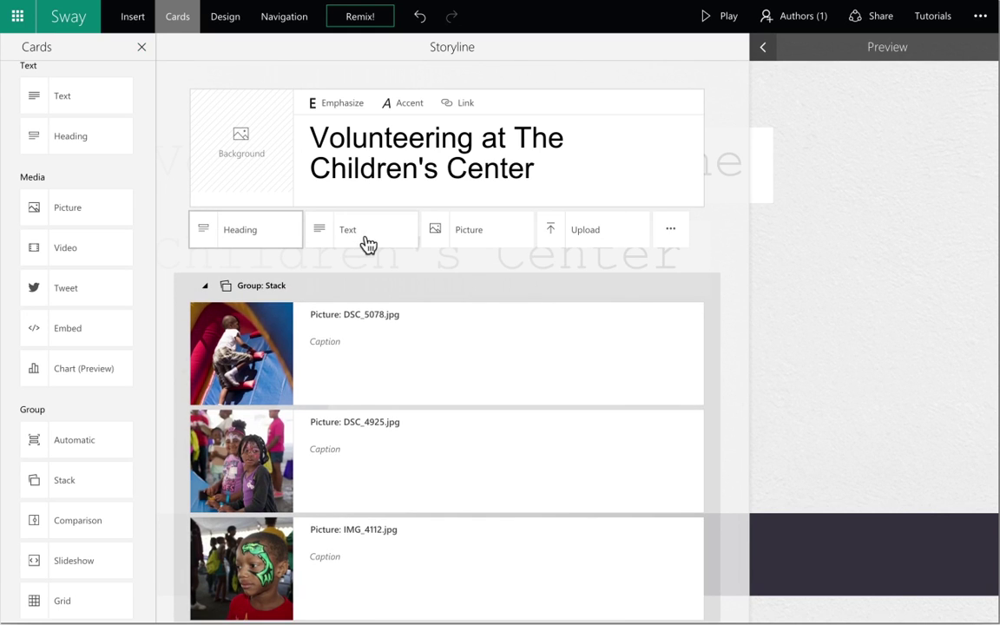
click(554, 240)
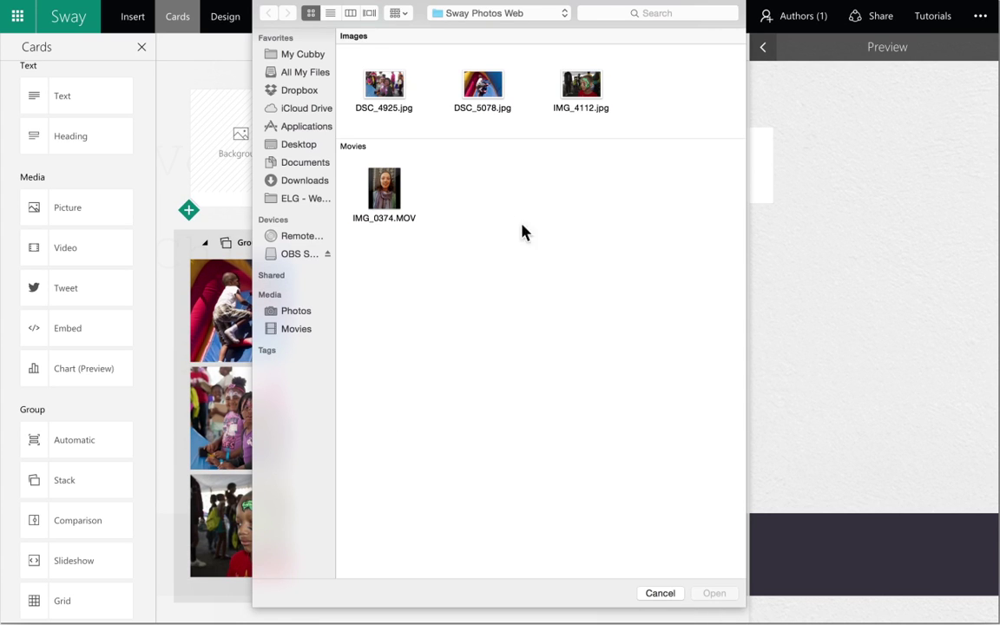
click(395, 179)
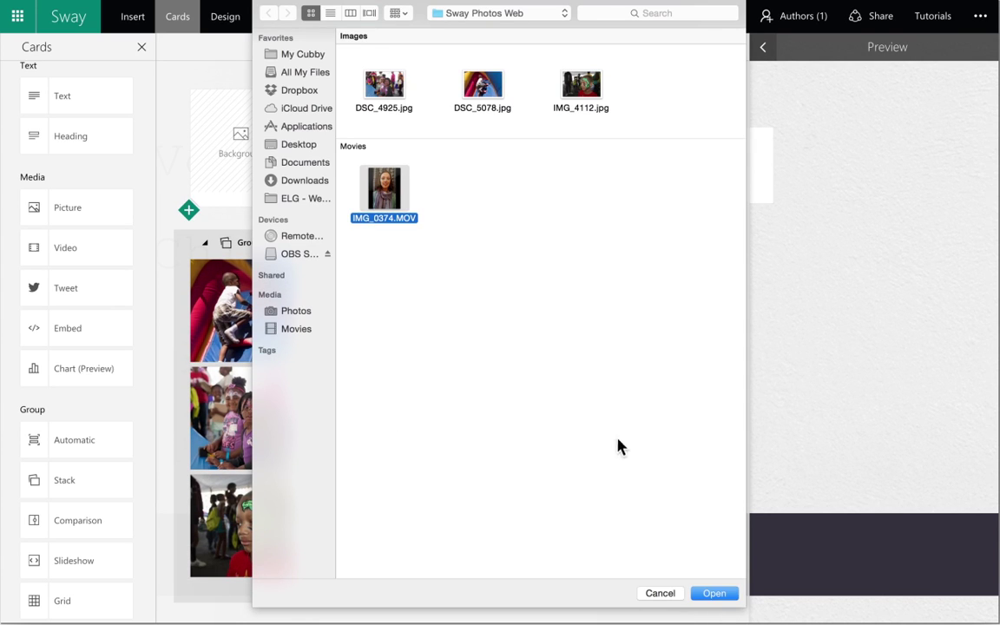
click(715, 593)
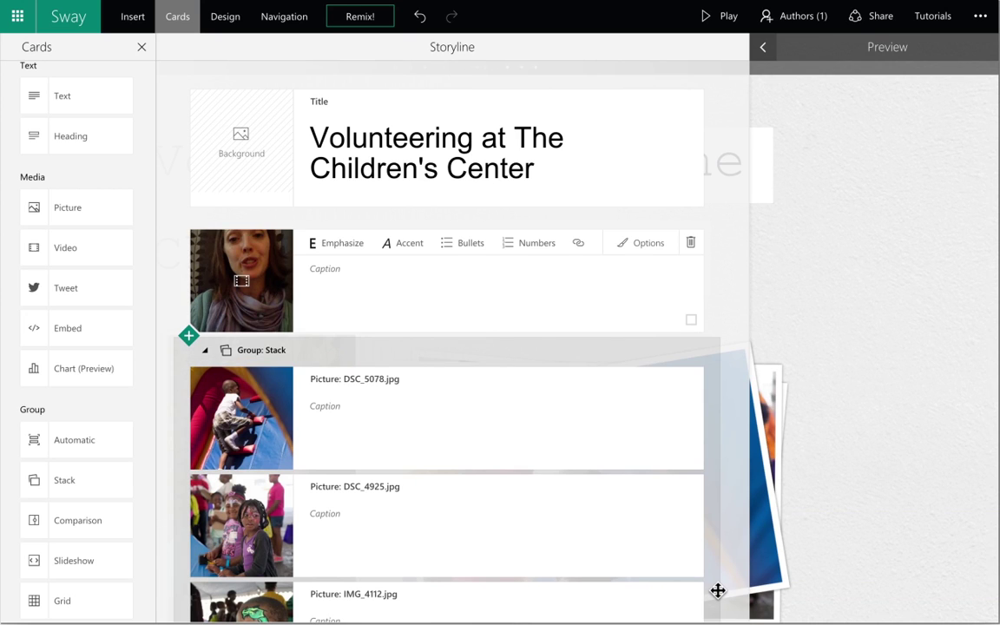
Add a text card below the Stack group and write a greeting in it that introduces the author by first name
scroll(717, 591, down, 3)
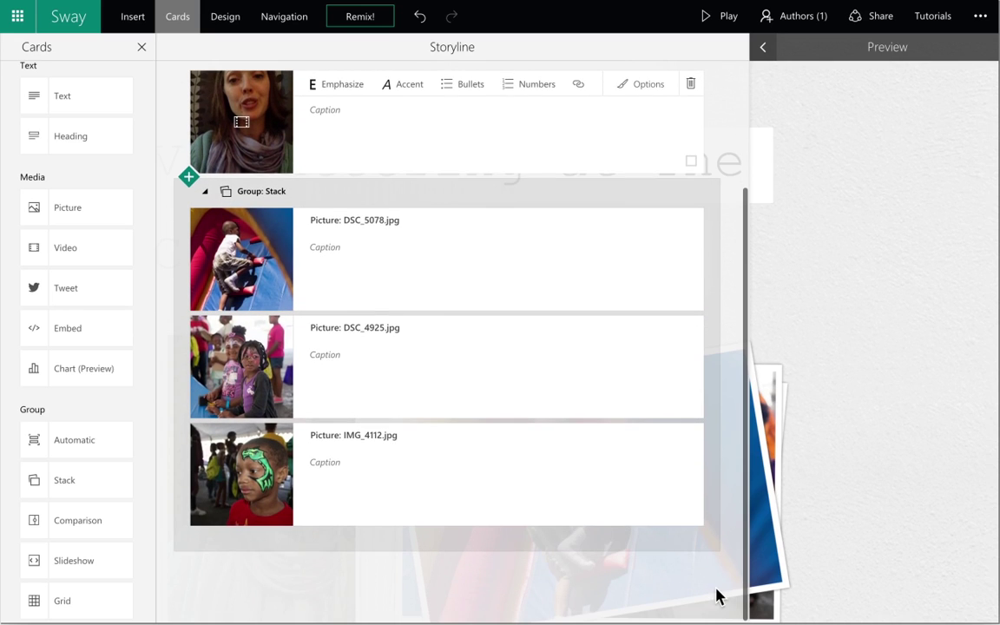
click(281, 582)
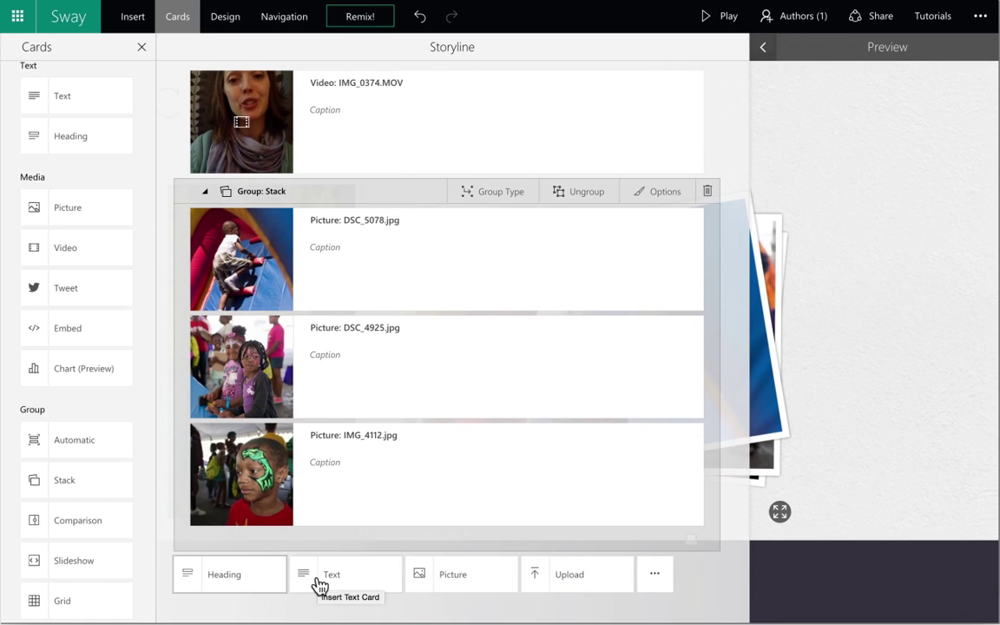
click(319, 587)
click(255, 504)
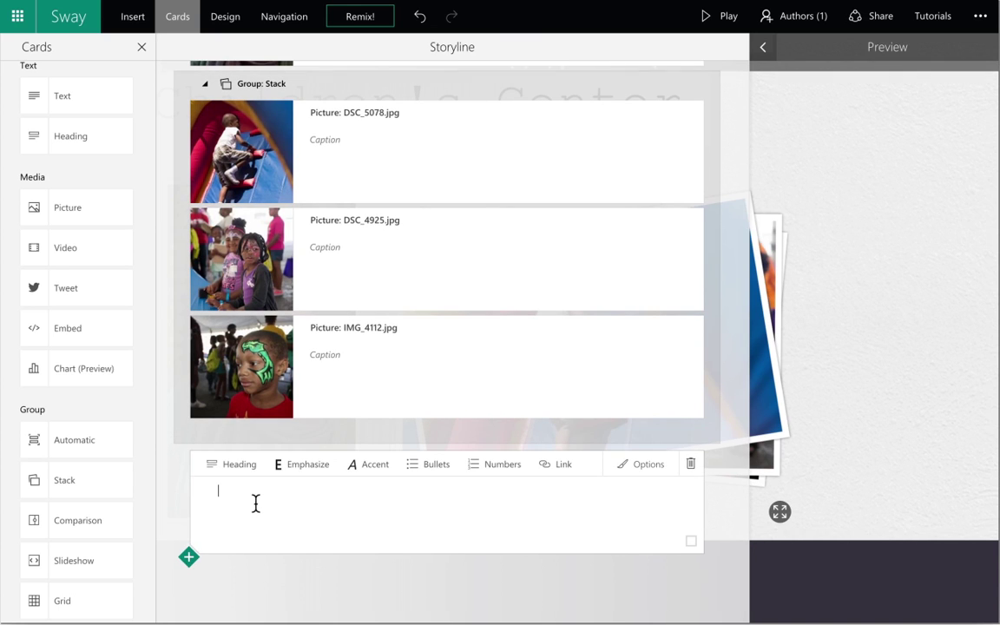
text(Hi, my name is Cha)
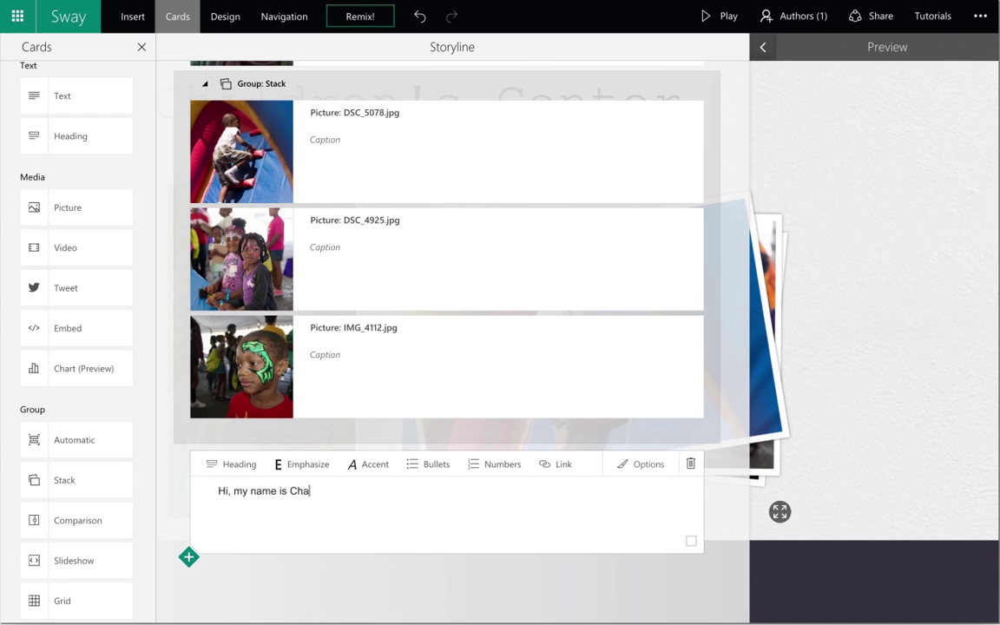
text(ntal!)
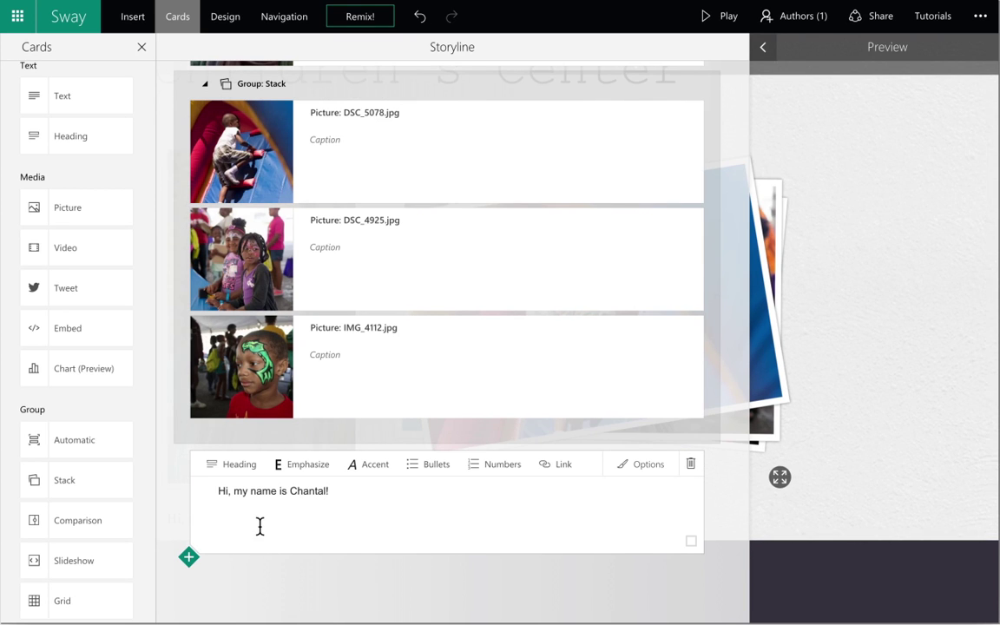
Copy all paragraphs after the greeting from the TextEdit document and paste them below the greeting in the Sway text card
key(ctrl+Left)
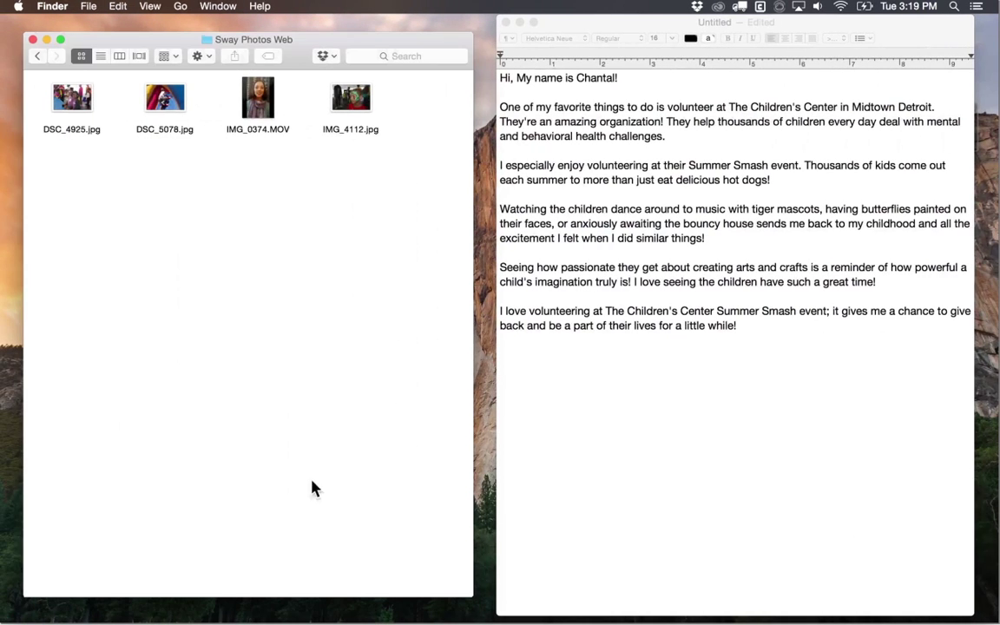
click(501, 106)
drag(502, 104, 780, 322)
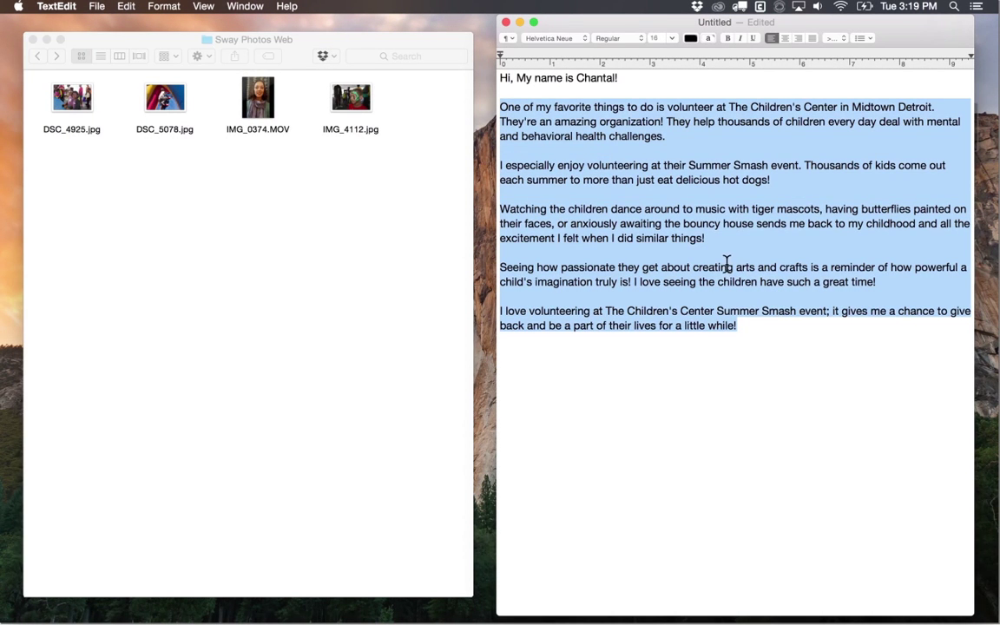
right_click(727, 265)
click(765, 315)
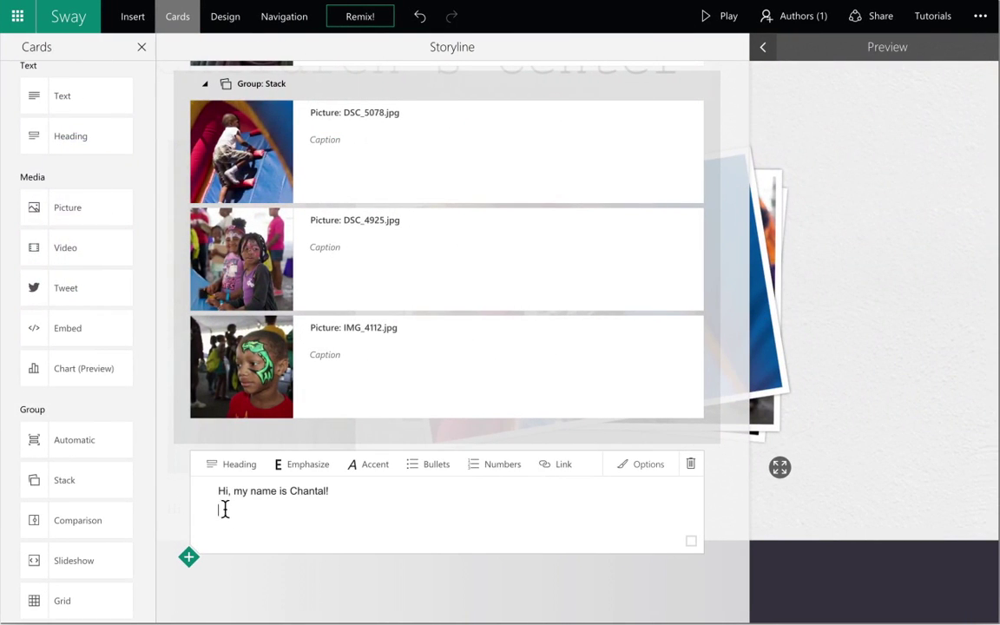
right_click(222, 509)
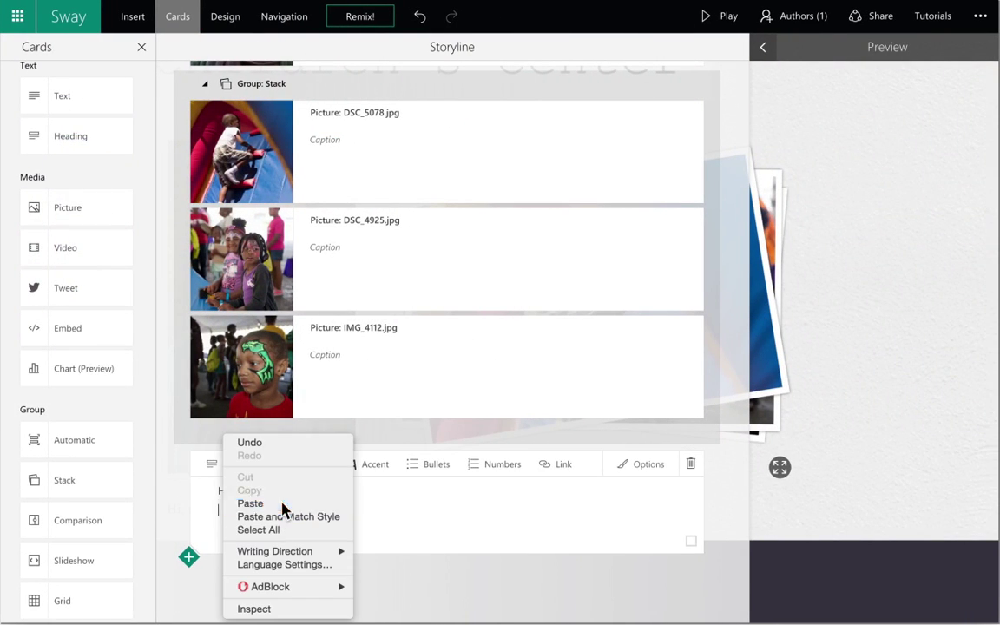
click(282, 503)
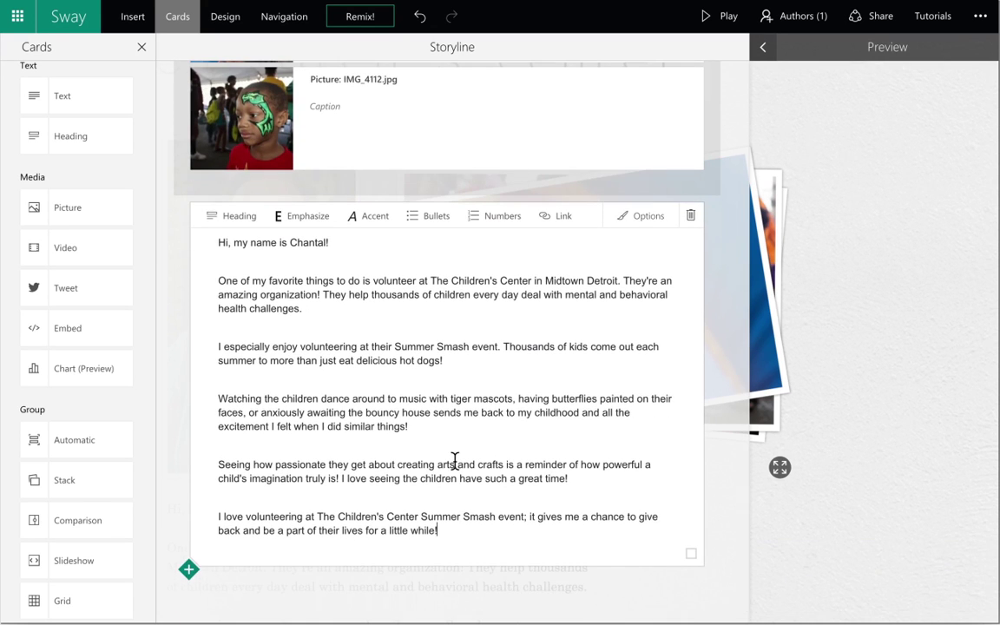
Add a second text card and move the paragraphs from "I especially enjoy volunteering" onward into it
click(189, 570)
click(345, 573)
drag(219, 225, 533, 430)
key(super+x)
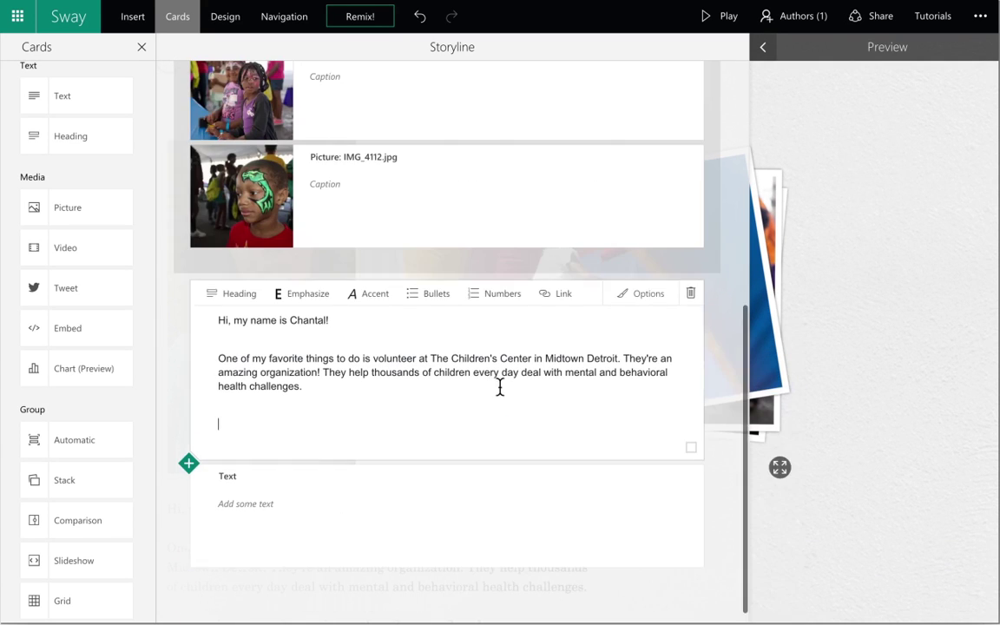
right_click(246, 509)
click(293, 509)
Add a third text card and move the paragraphs from "Watching the children dance around" onward into it
click(190, 586)
click(335, 606)
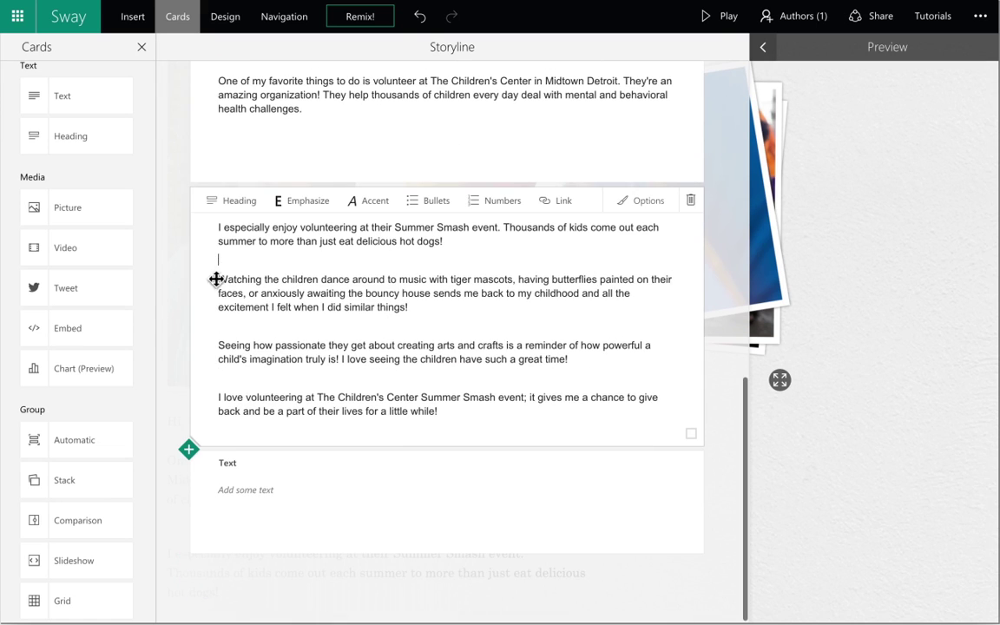
drag(218, 278, 437, 410)
key(super+x)
click(320, 507)
key(super+v)
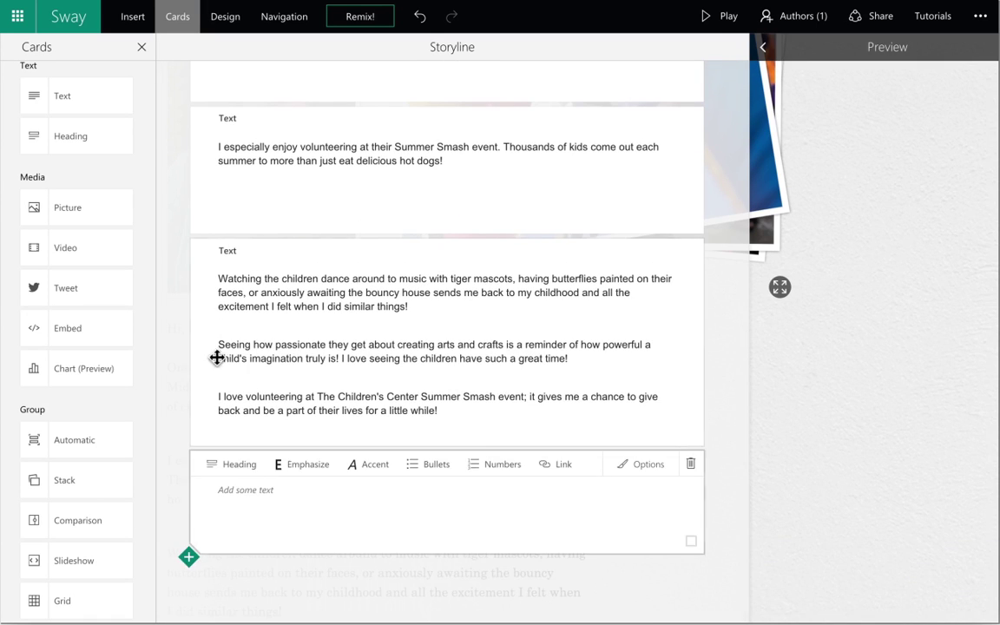
Move the last two paragraphs, starting at "Seeing how passionate they get", into a fourth text card
drag(218, 345, 437, 411)
right_click(424, 352)
click(440, 384)
click(254, 508)
key(super+v)
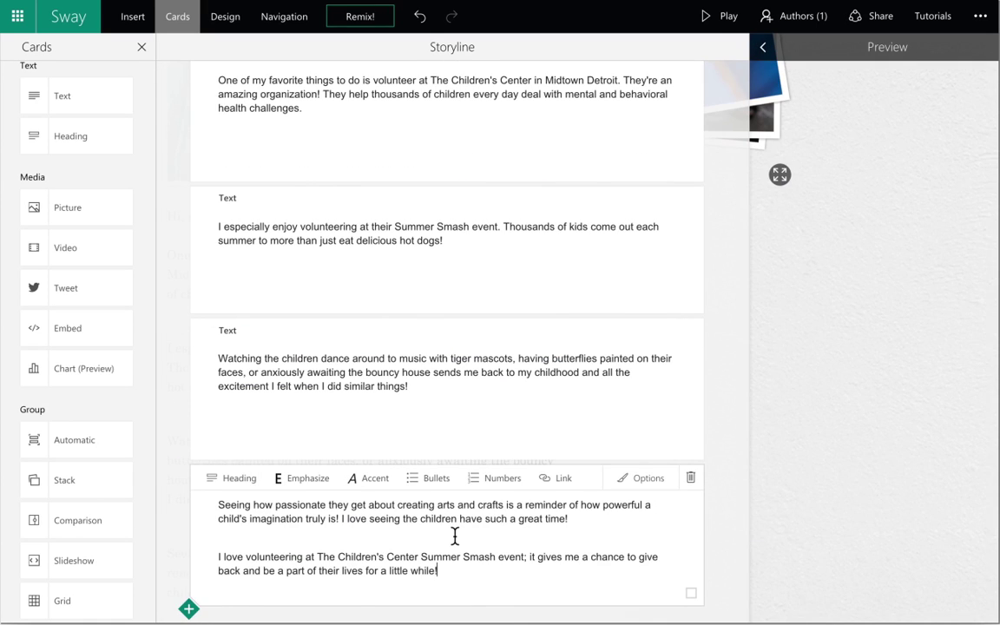
Preview how the text cards flow in the Sway and return to the Storyline
scroll(326, 377, down, 1)
click(762, 47)
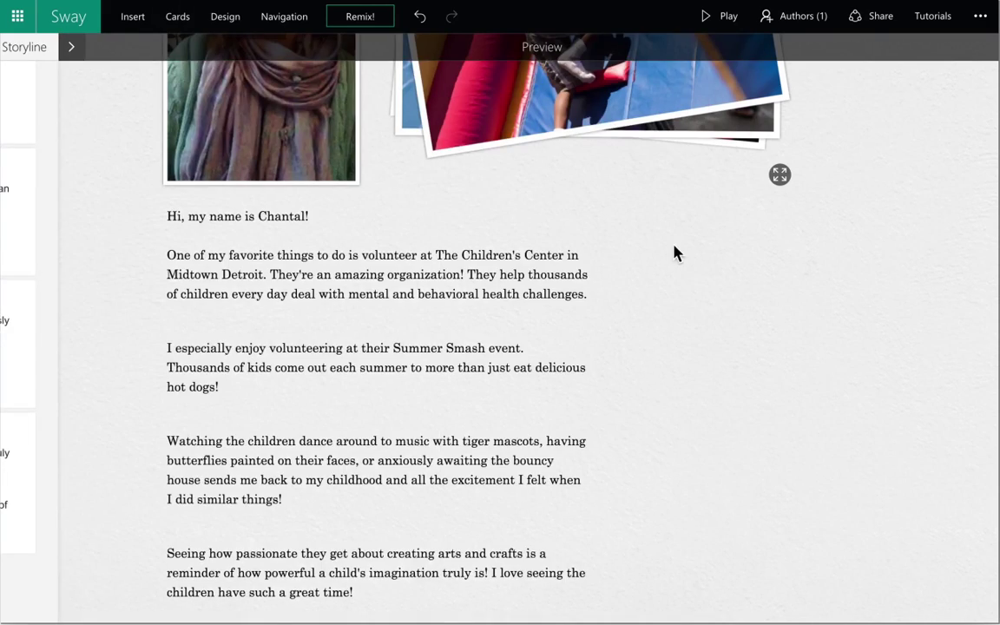
scroll(676, 252, down, 2)
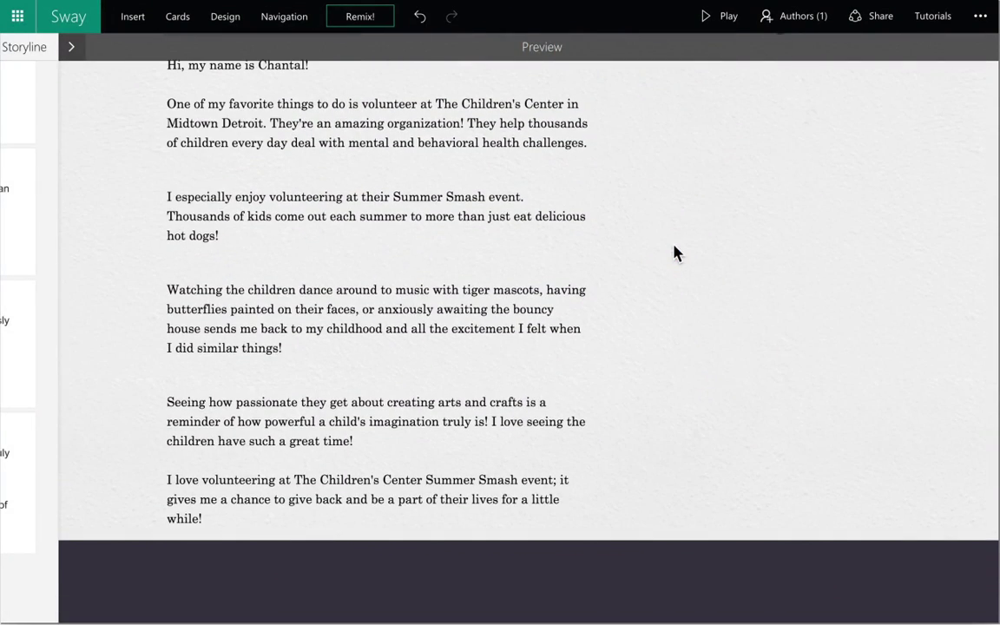
click(72, 47)
Upload the picture DSC_4925.jpg as a card below the "I especially enjoy volunteering" text card
scroll(290, 338, down, 2)
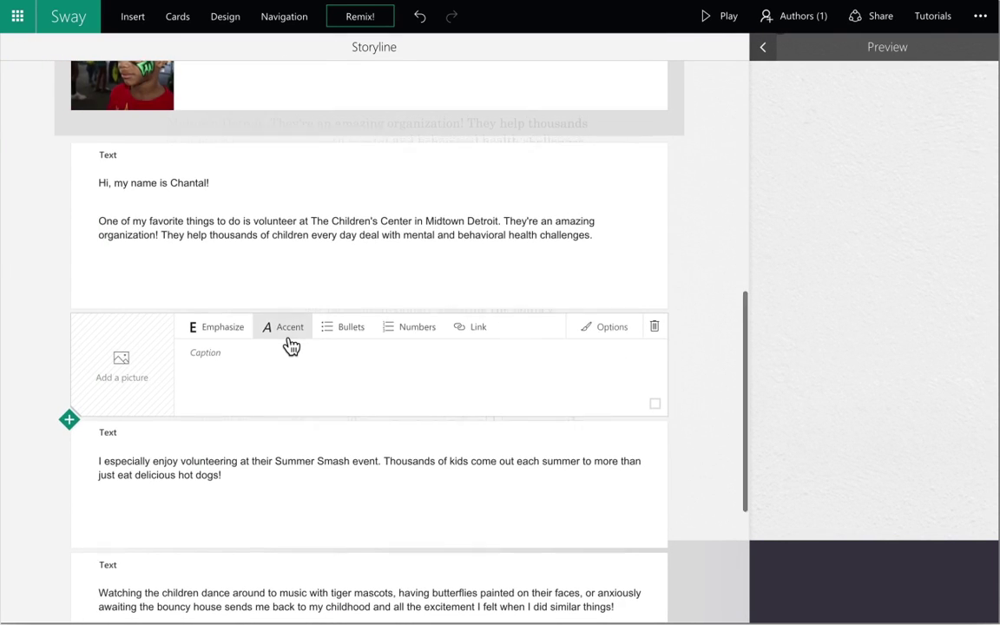
scroll(290, 339, down, 2)
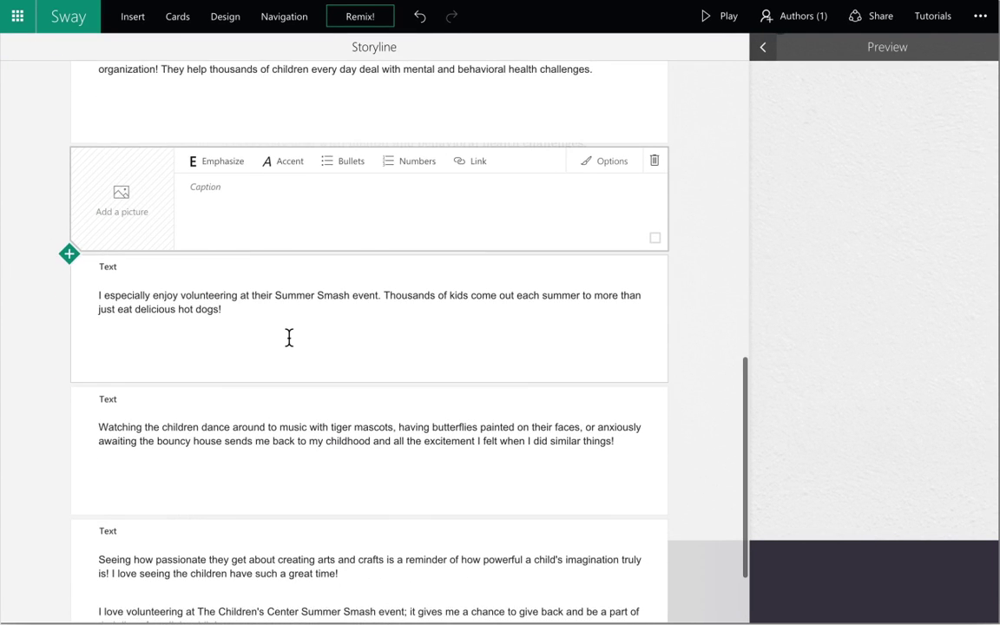
click(293, 323)
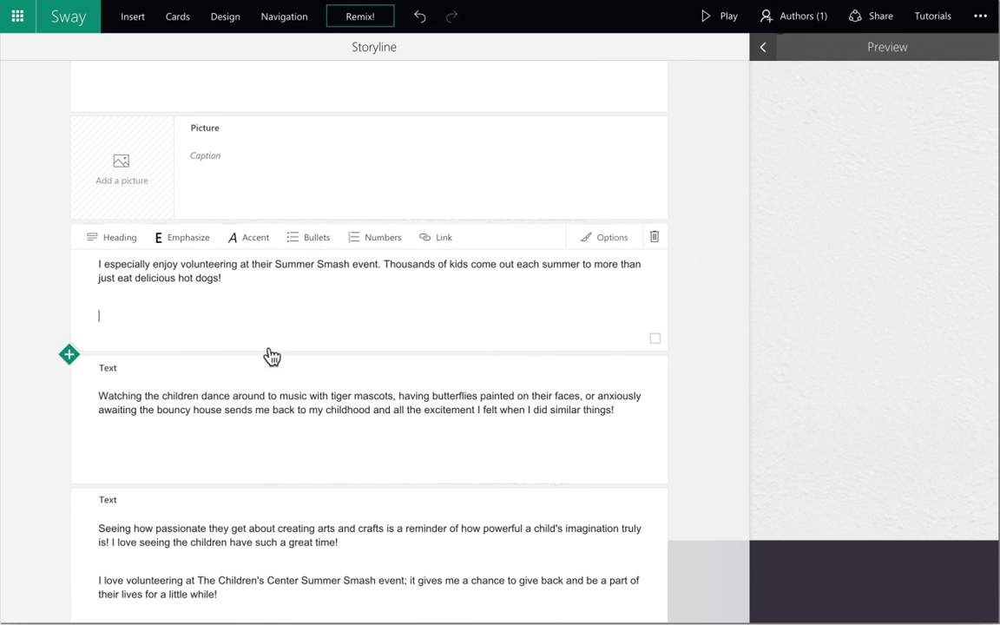
click(72, 354)
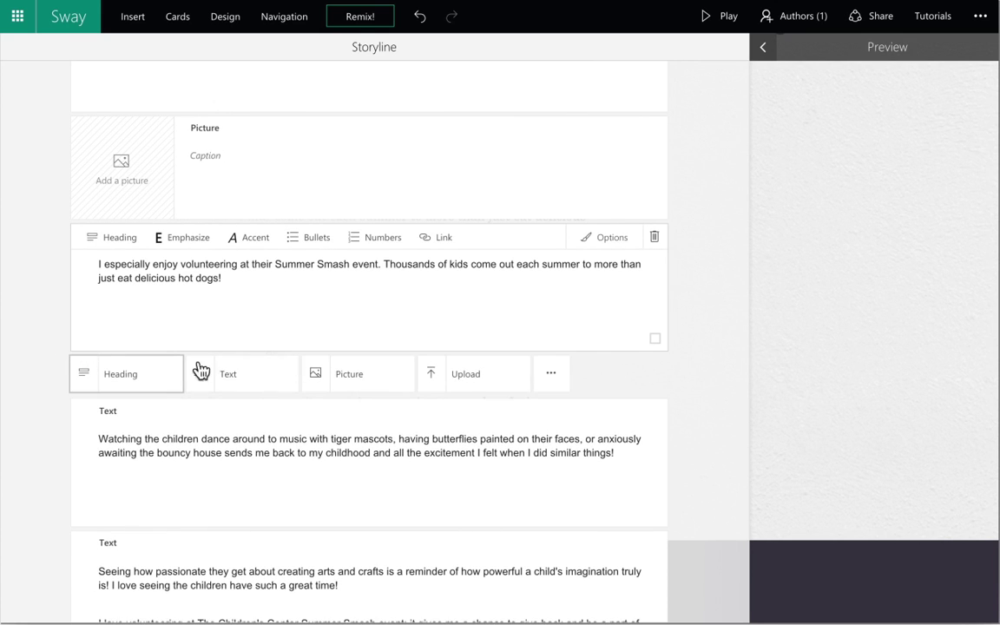
click(495, 383)
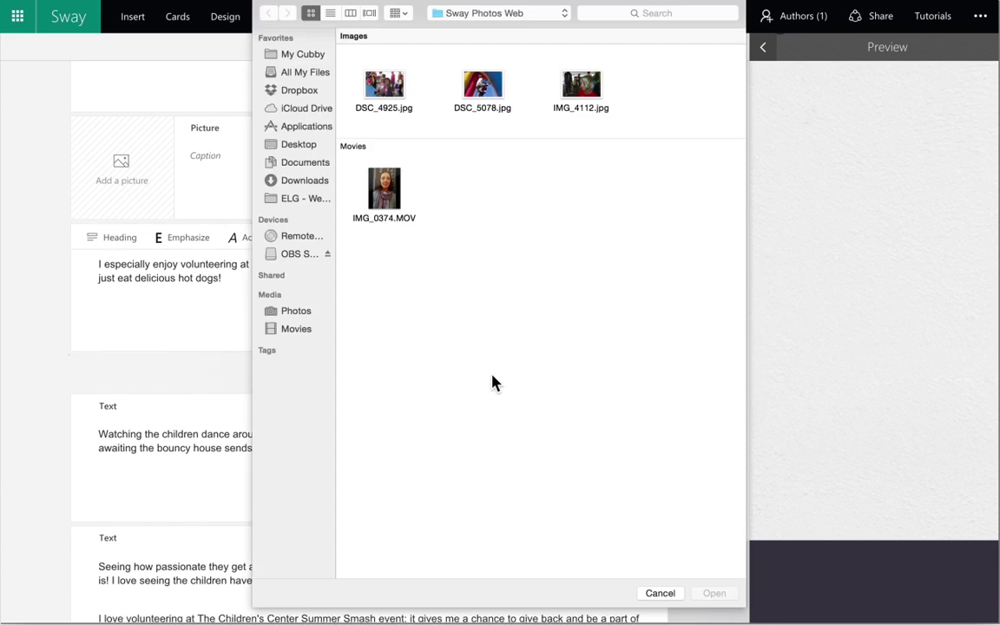
click(386, 93)
click(714, 594)
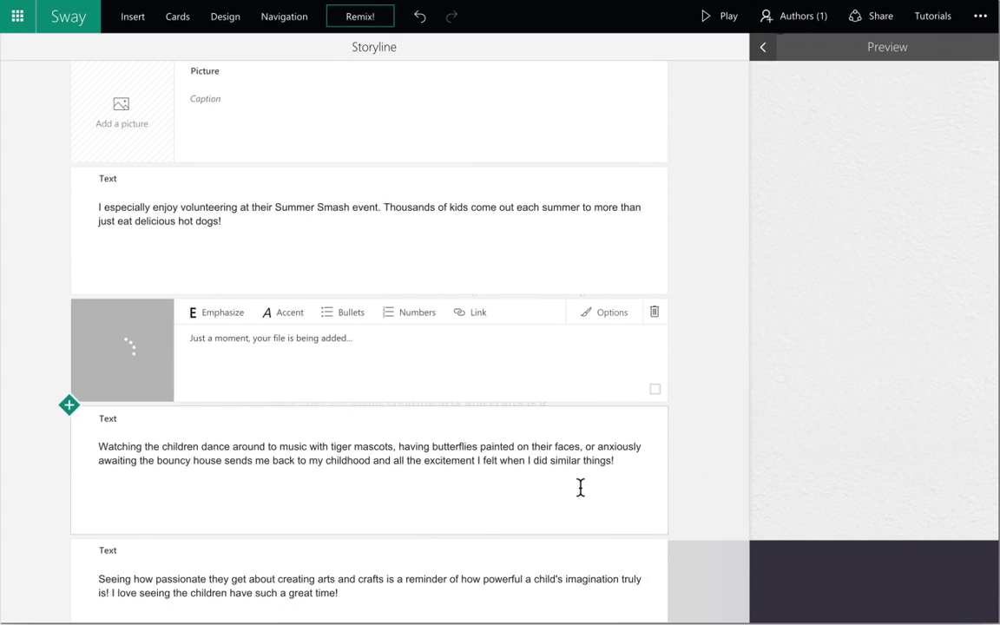
Upload the picture IMG_4112.jpg as a card below the "Watching the children dance around" text card
scroll(580, 488, down, 3)
click(442, 440)
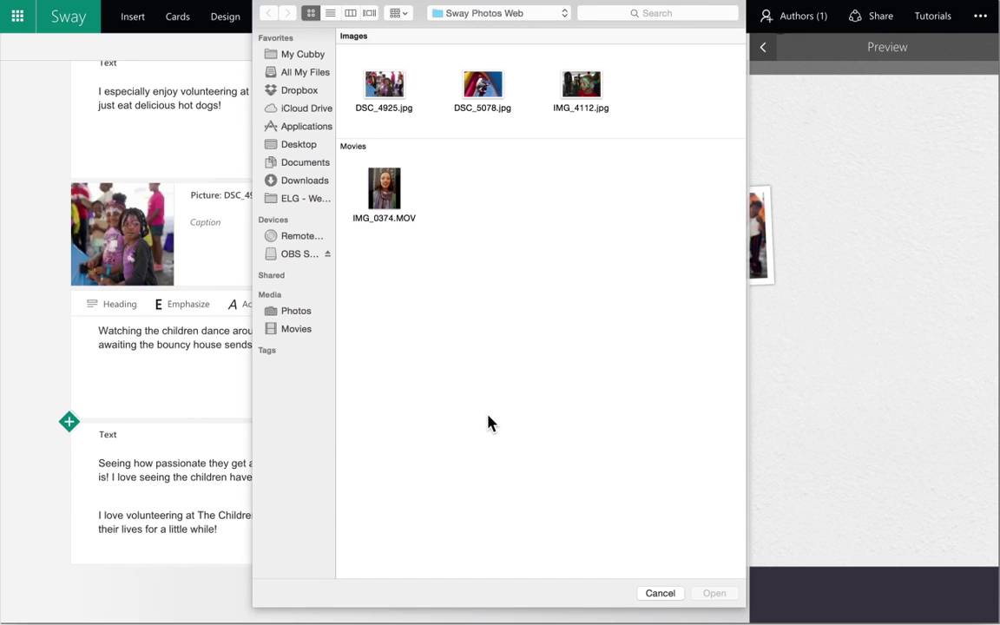
click(566, 82)
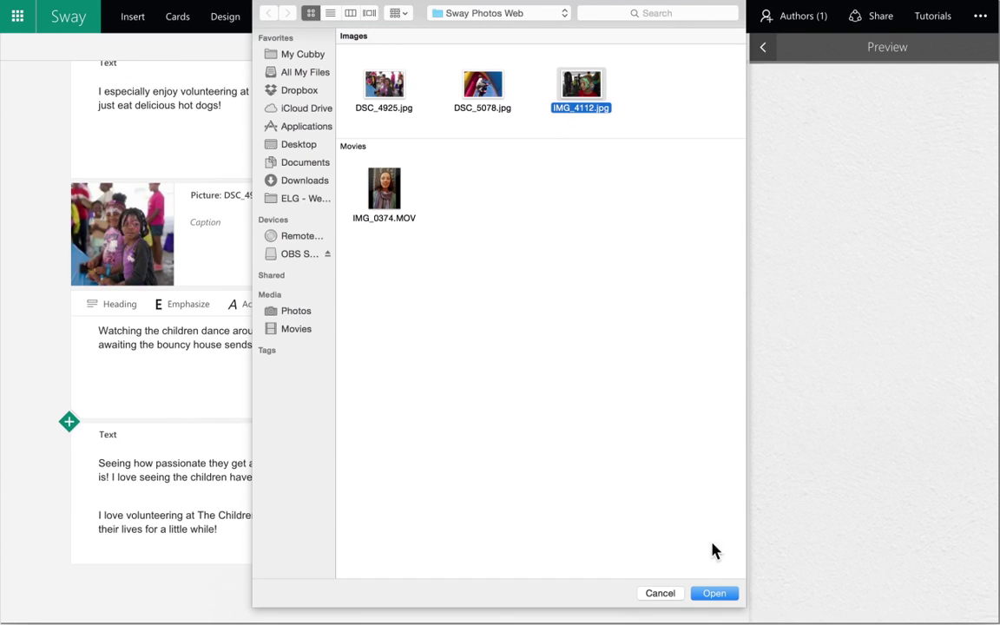
click(714, 593)
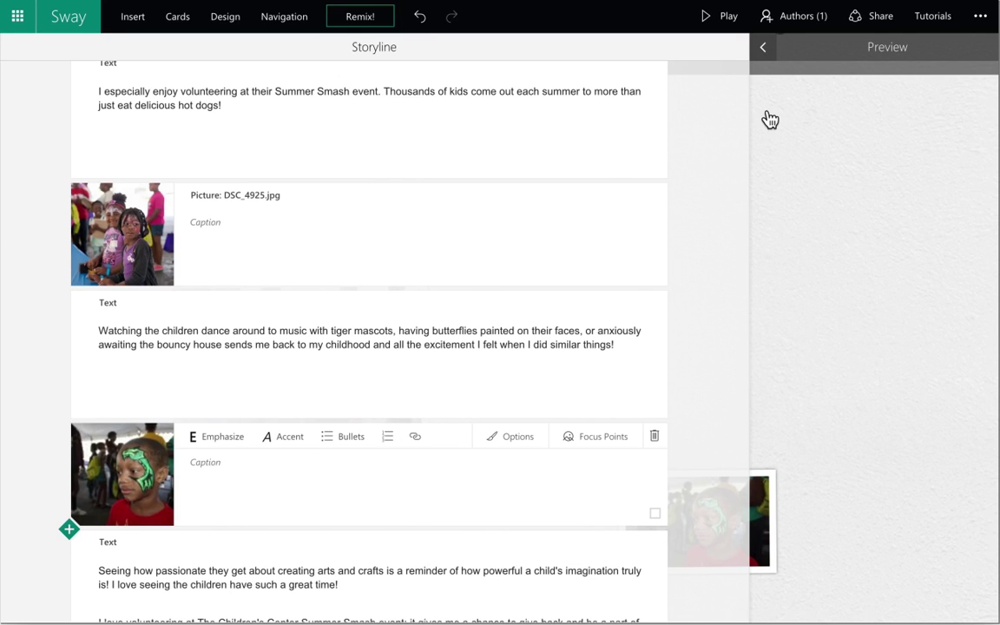
Preview the Sway with the pictures between the paragraphs, go back to its title, and undo the last change
click(762, 48)
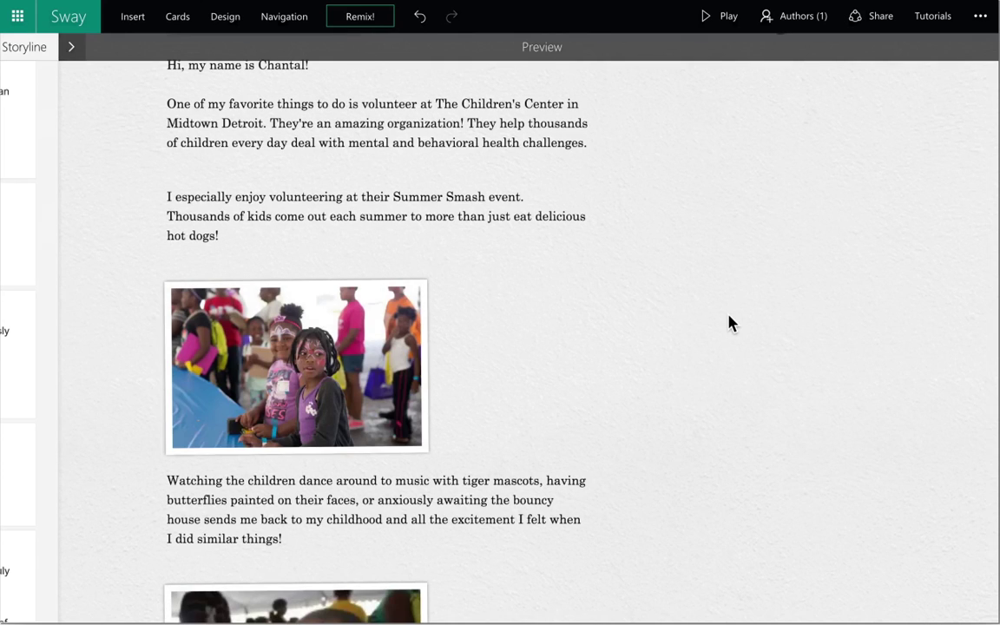
scroll(729, 323, down, 5)
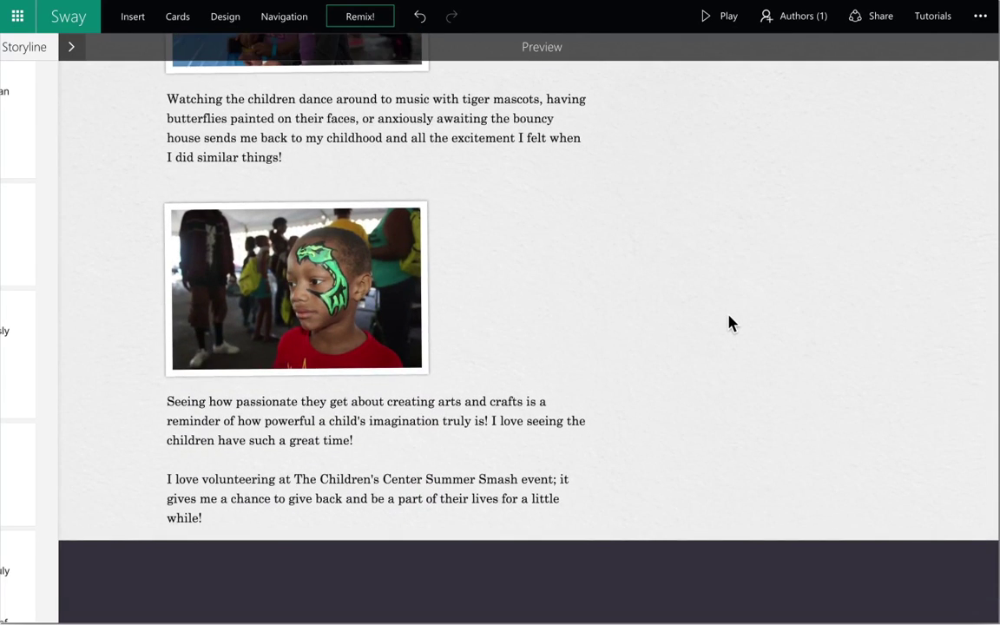
scroll(729, 322, up, 10)
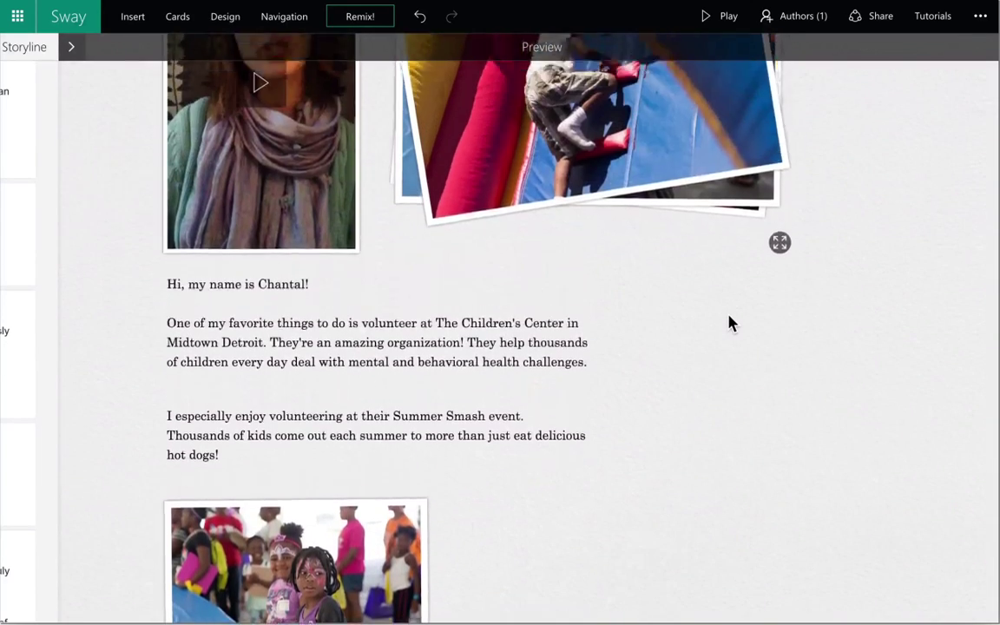
scroll(729, 323, up, 5)
click(420, 15)
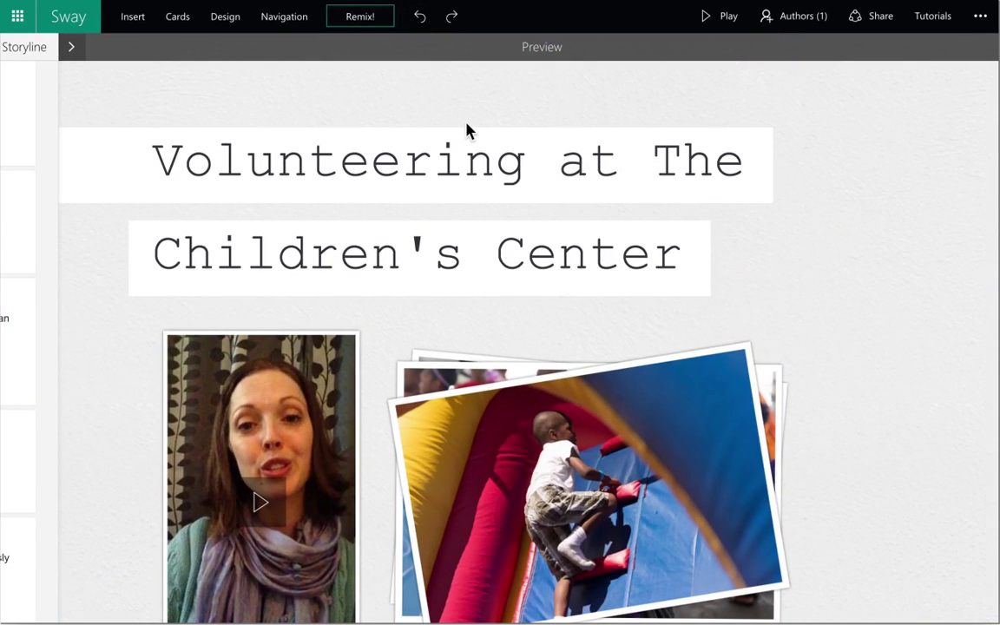
Try several design styles on the Sway and apply the beige linen-textured one with the typewriter-style title font
click(226, 17)
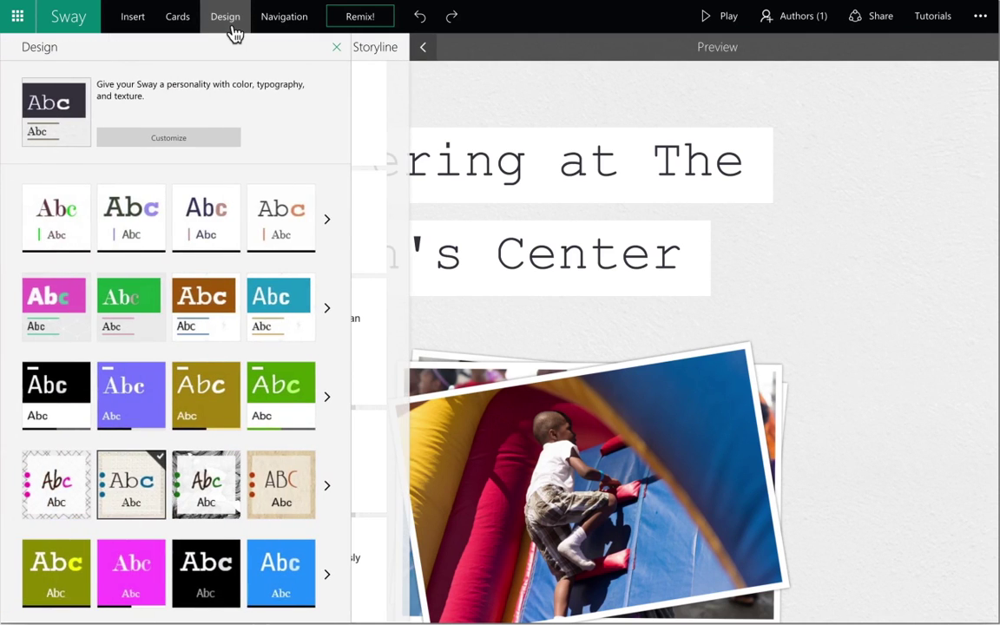
click(156, 227)
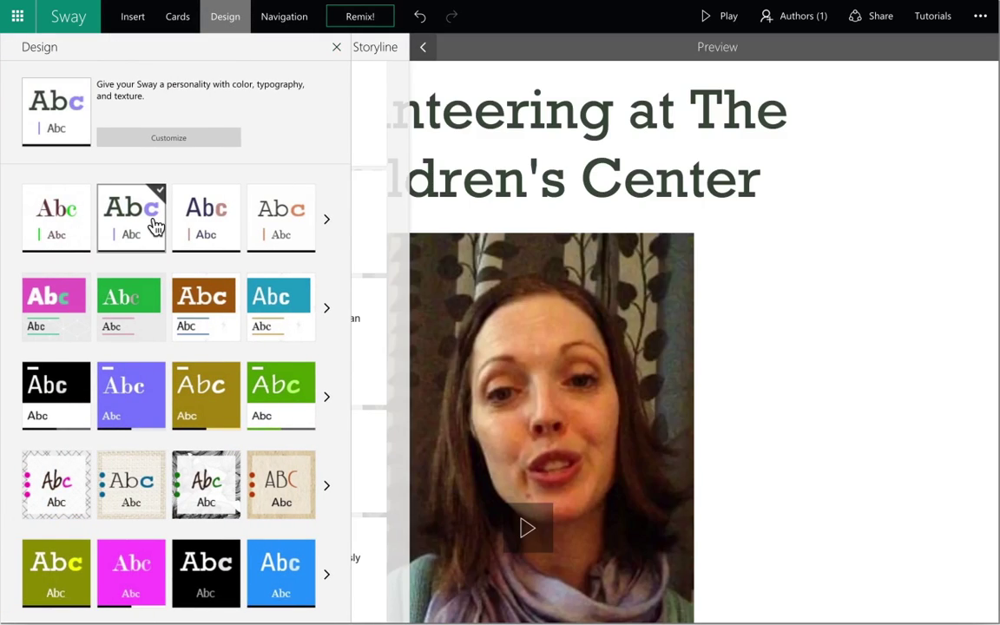
click(280, 293)
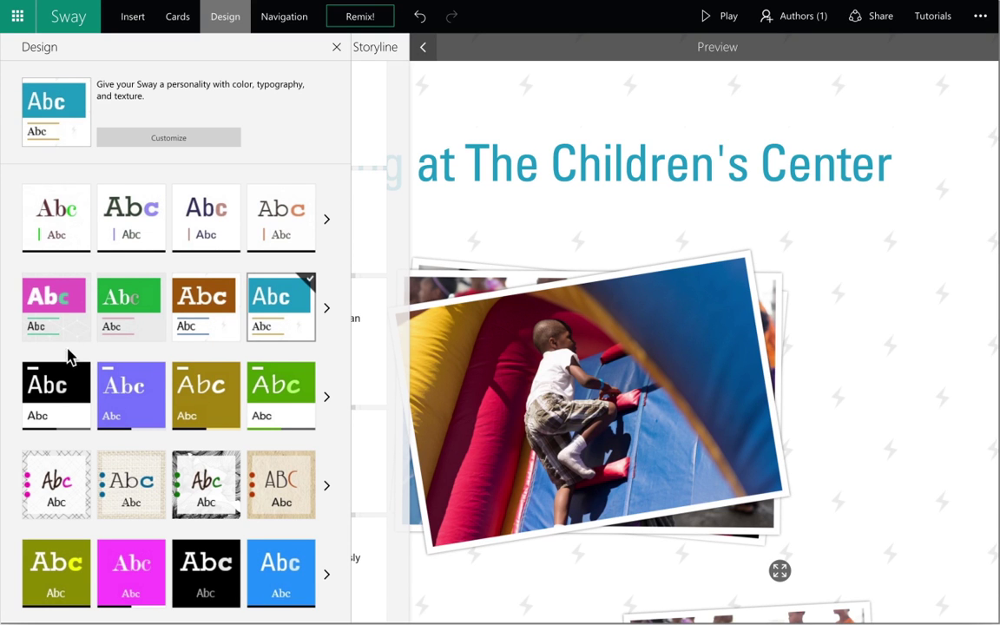
click(62, 380)
click(217, 488)
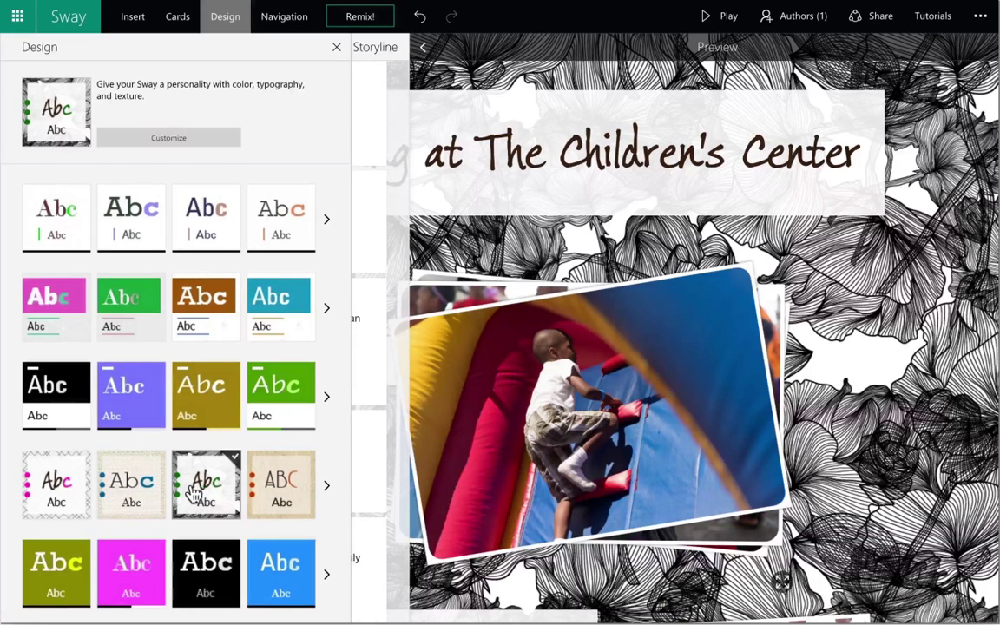
click(134, 482)
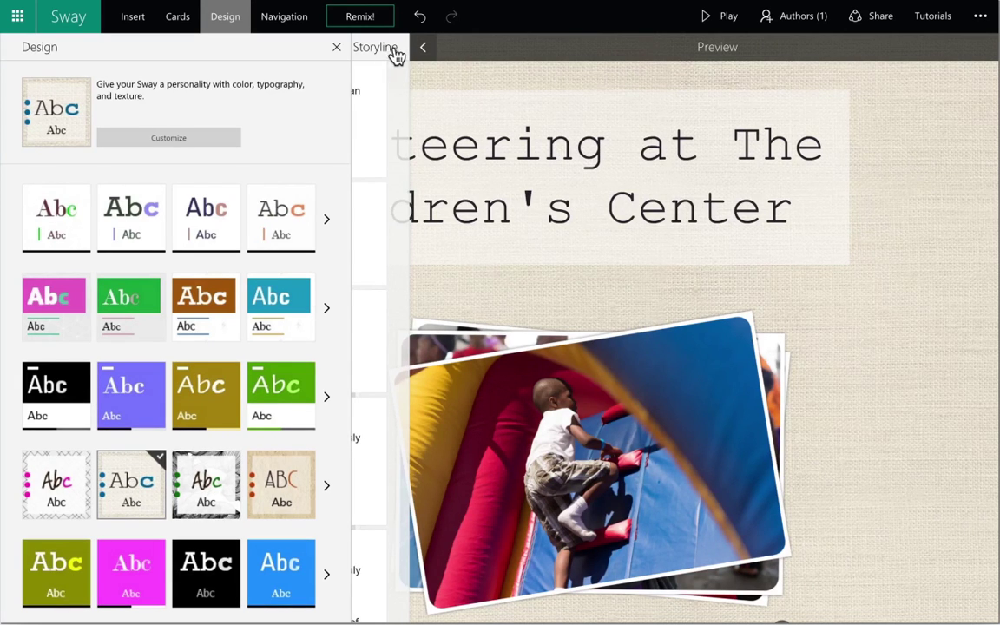
click(338, 48)
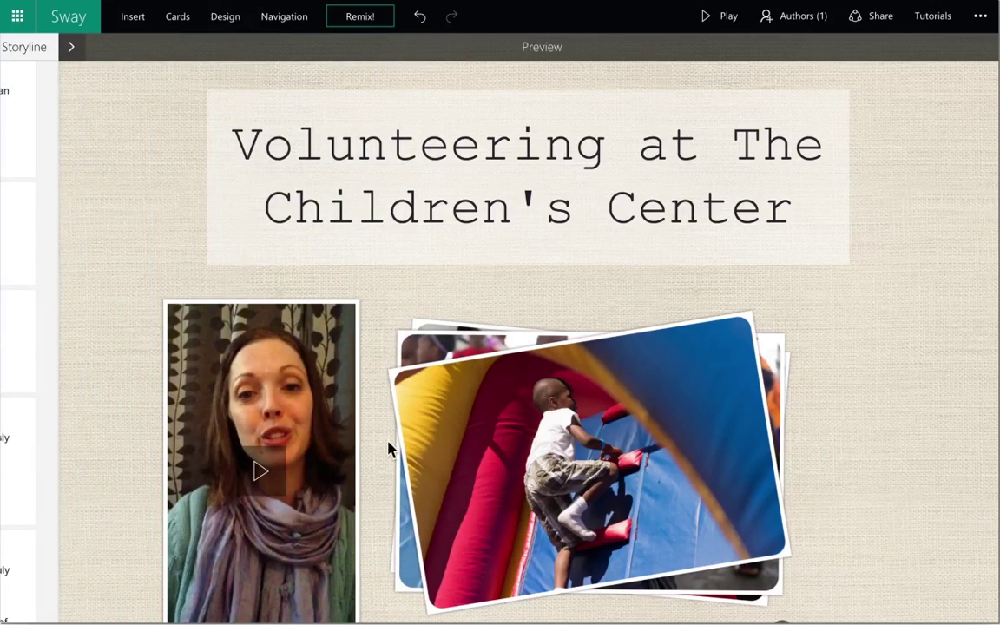
Review the Sway in the applied design and change its navigation to the horizontally scrolling layout
scroll(387, 453, down, 5)
scroll(387, 453, down, 5)
scroll(387, 453, down, 2)
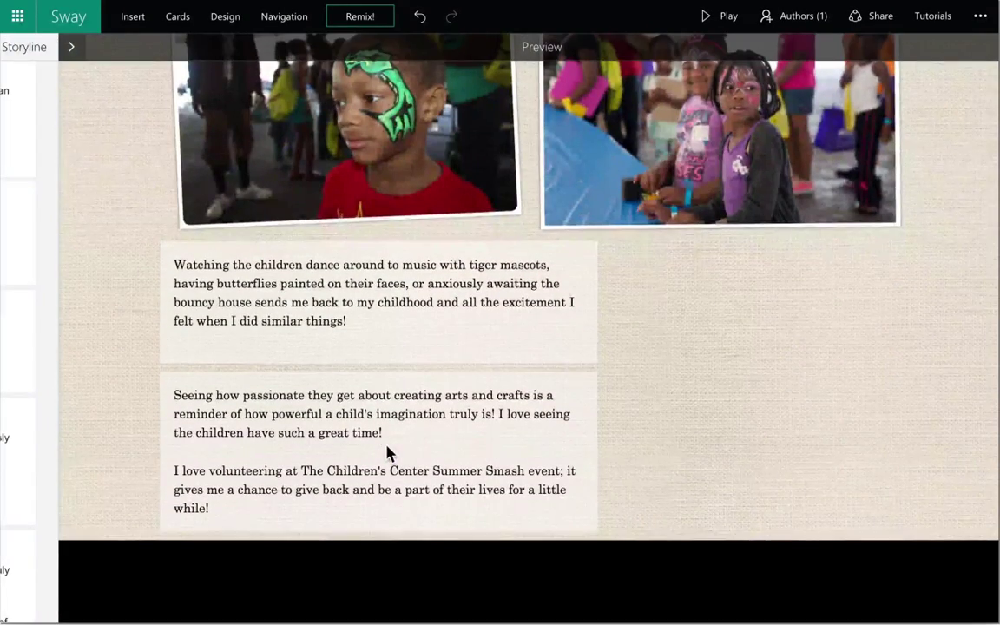
scroll(387, 453, up, 12)
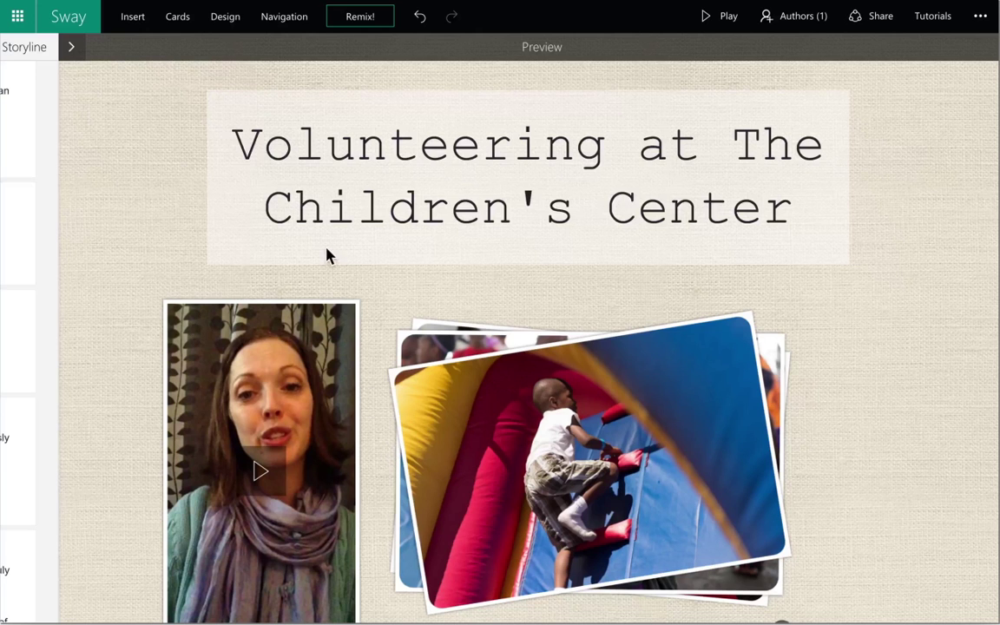
click(290, 24)
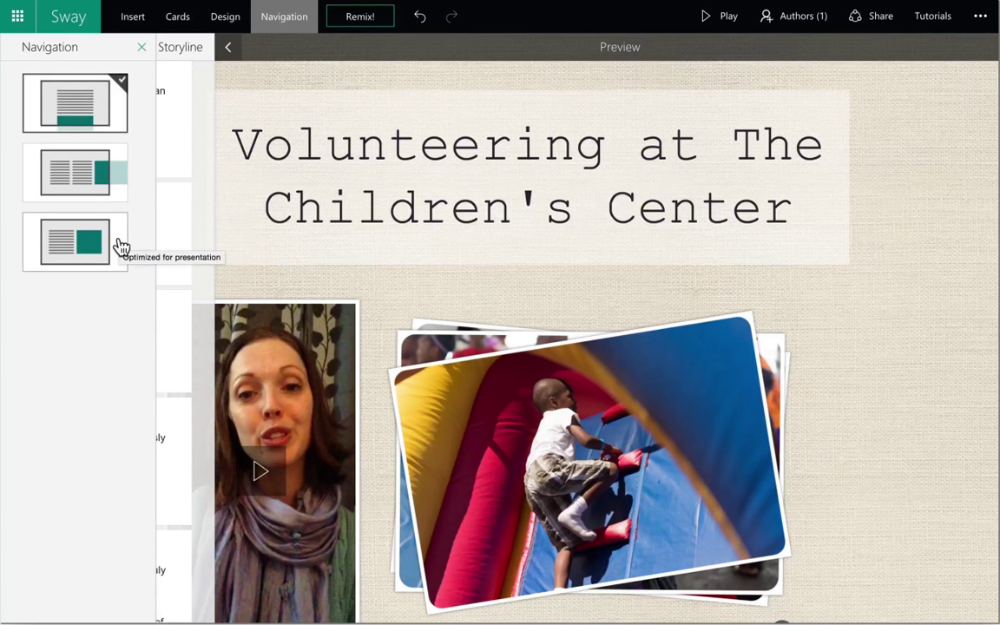
click(117, 191)
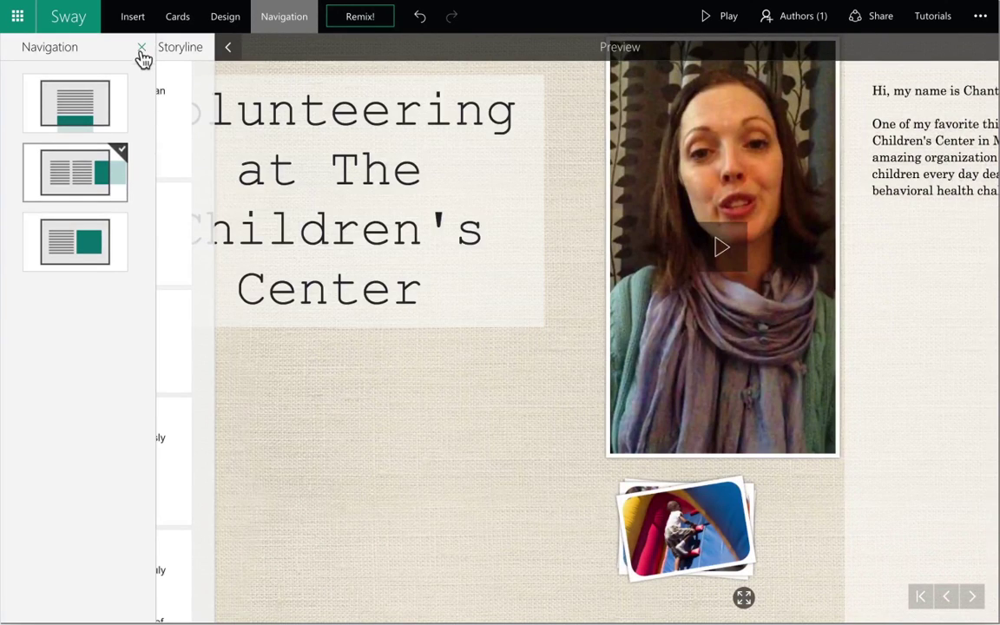
click(140, 49)
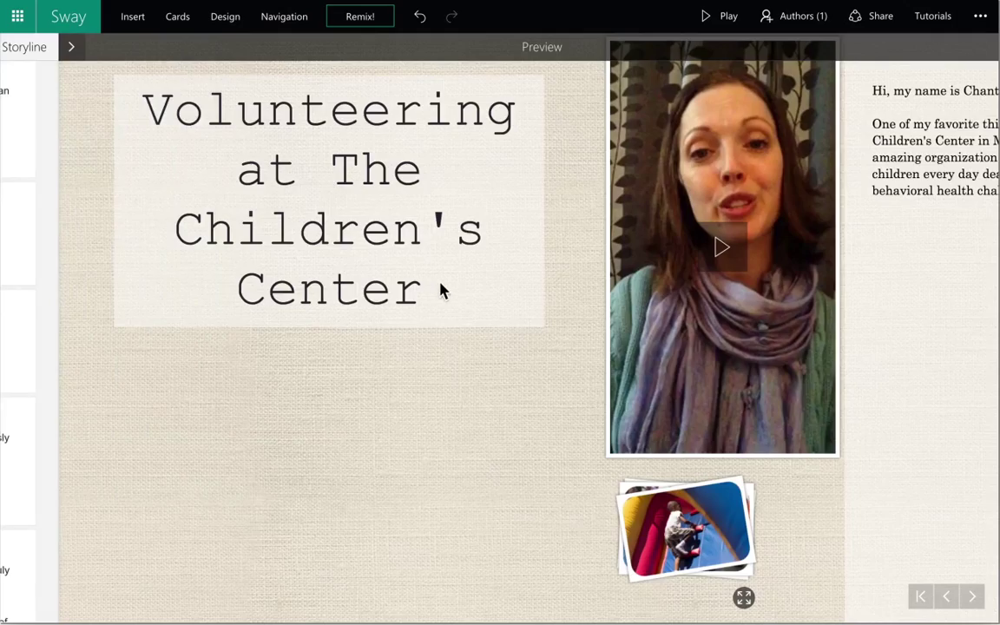
Look through the Sway in its horizontal layout and set the emphasis of the video to Intense
scroll(441, 288, down, 5)
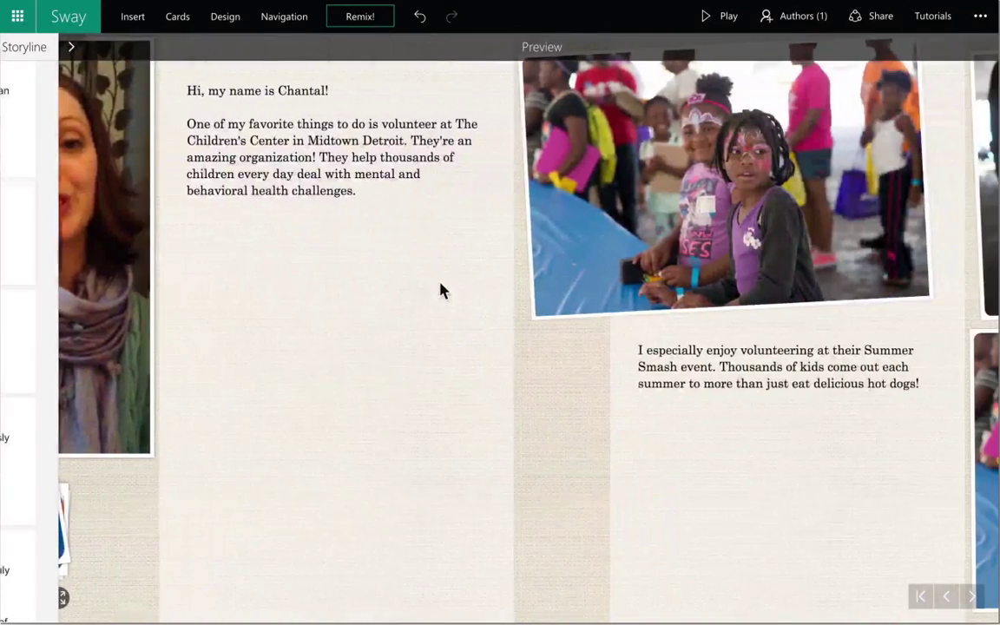
scroll(442, 288, down, 4)
scroll(440, 289, down, 4)
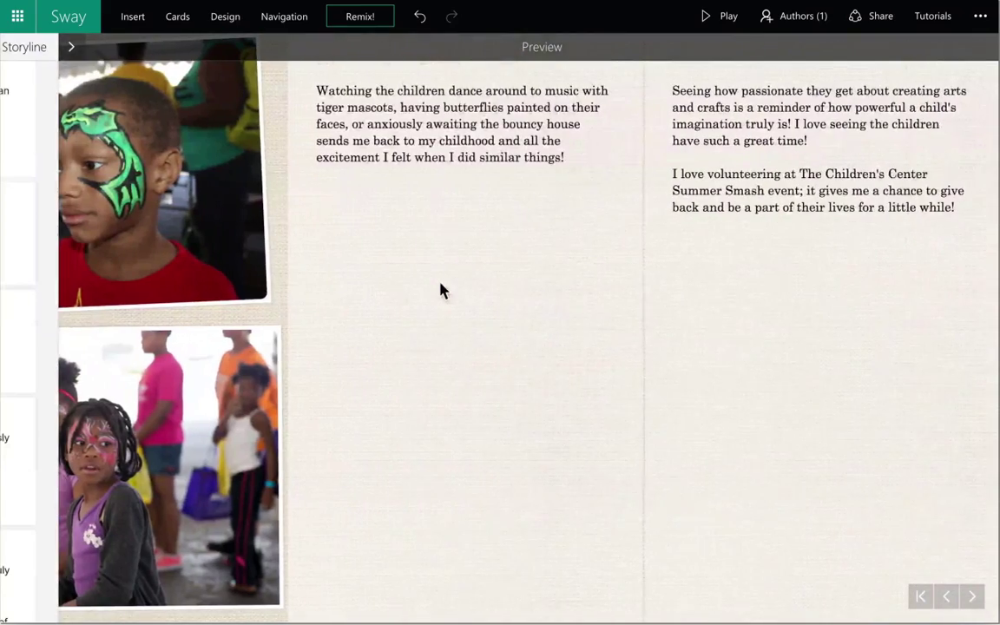
scroll(440, 289, up, 8)
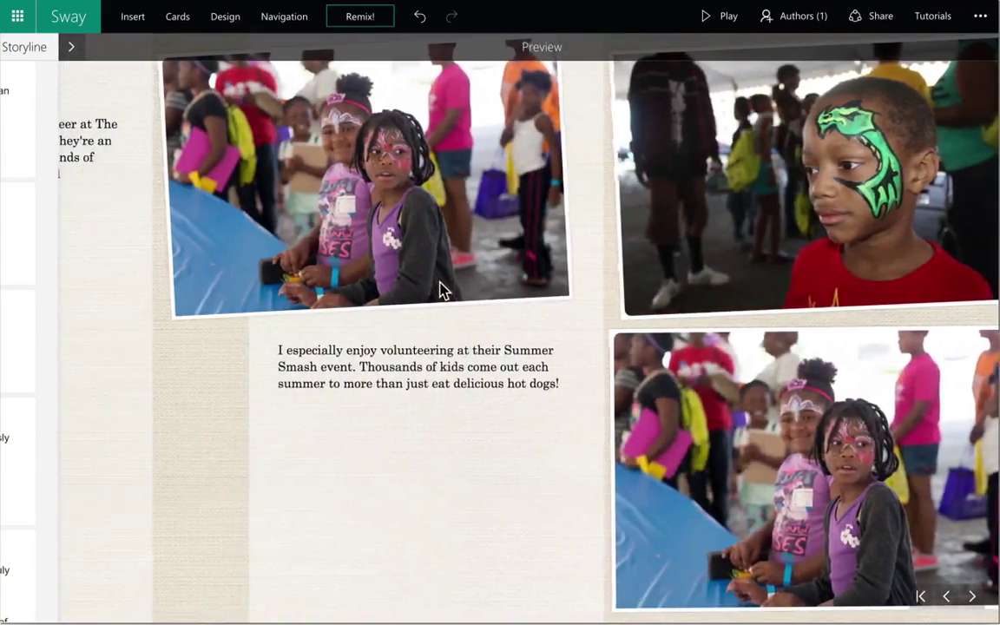
scroll(440, 289, up, 5)
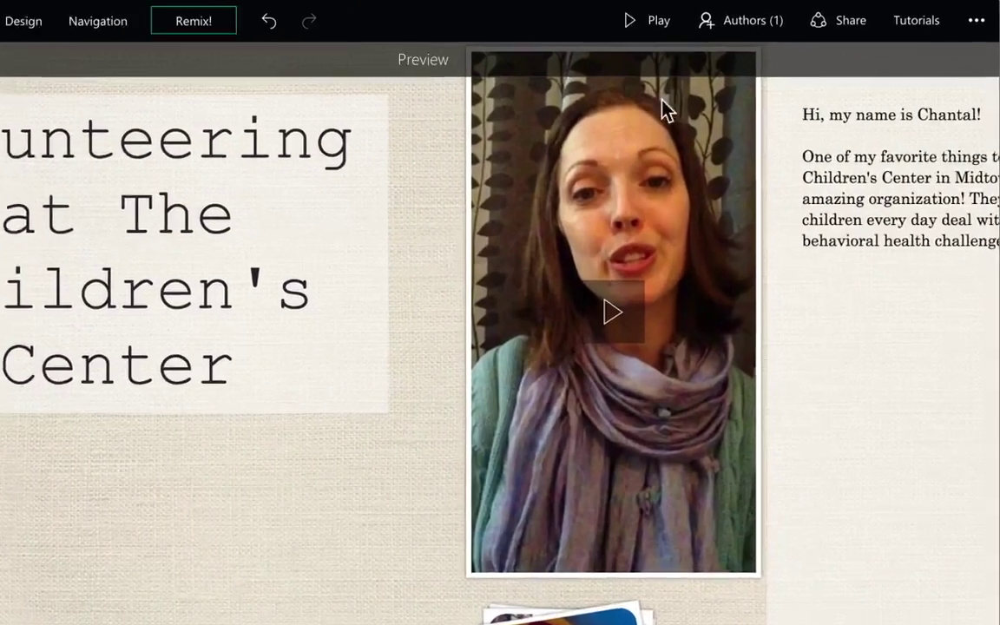
click(802, 93)
click(828, 104)
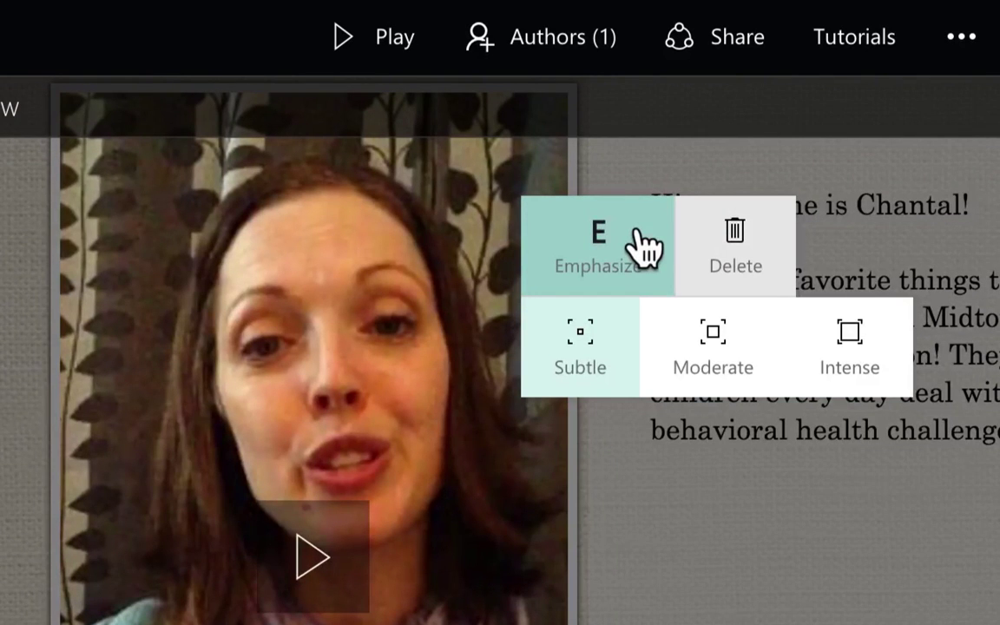
click(870, 375)
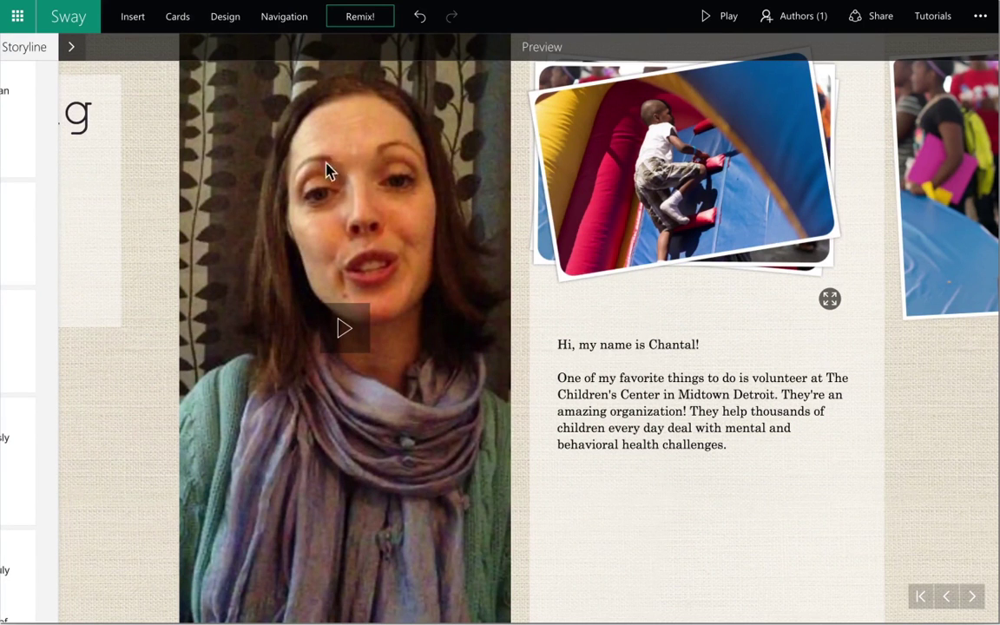
Move the introductory text card in the storyline to directly below the title, above the video IMG_0374.MOV
click(78, 54)
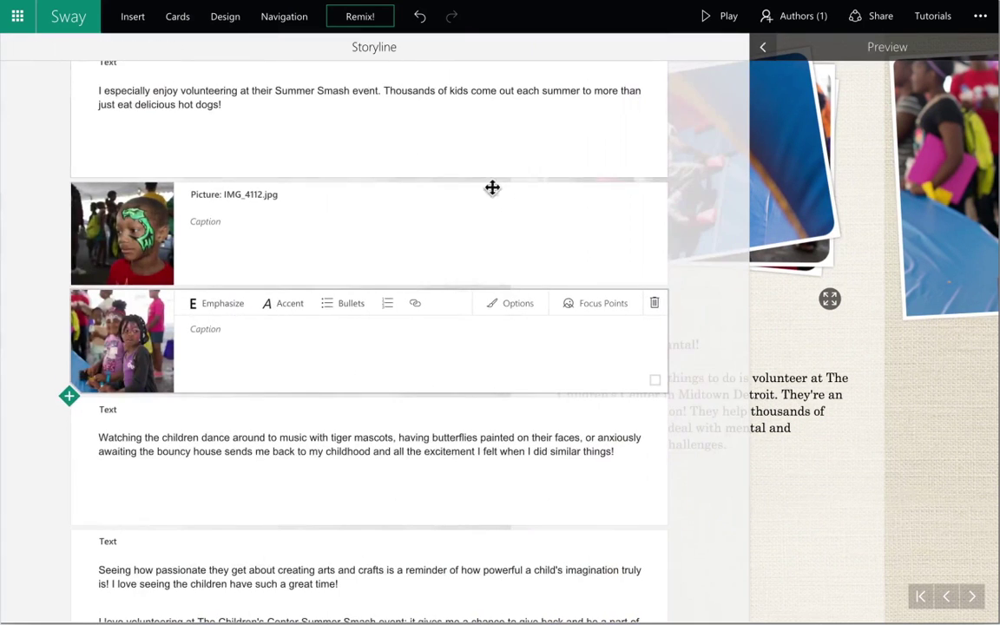
scroll(706, 174, up, 5)
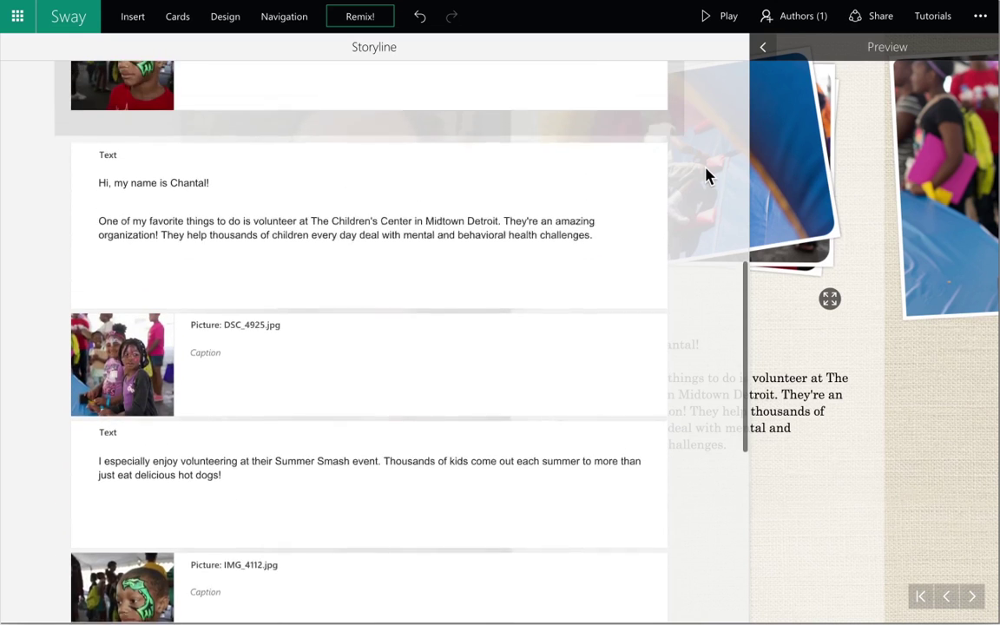
scroll(705, 174, up, 6)
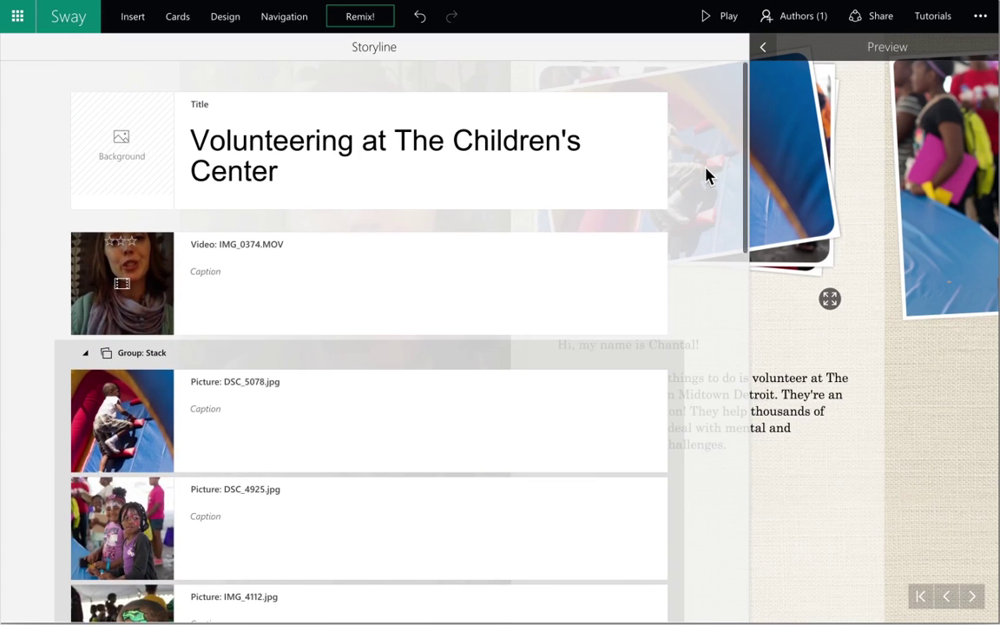
scroll(706, 174, down, 3)
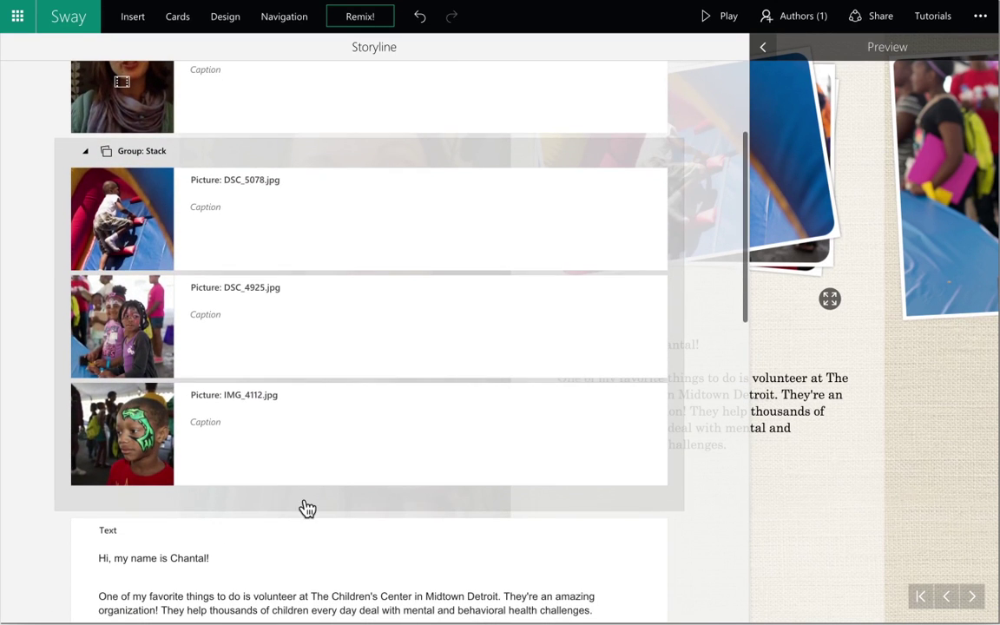
drag(306, 523, 272, 227)
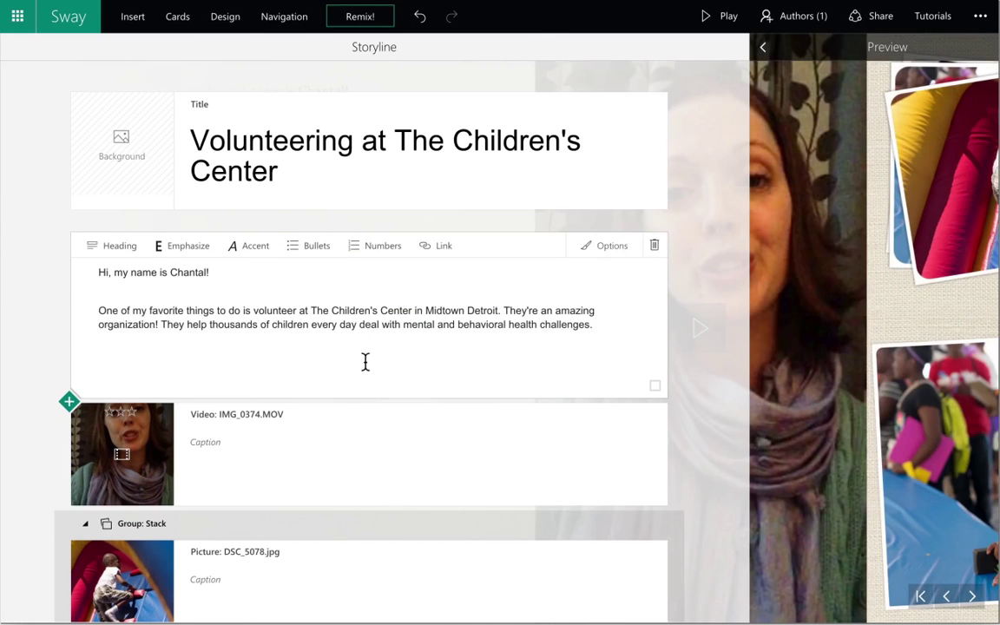
Set the emphasis option of the "I especially enjoy volunteering" text card to Moderate
scroll(369, 387, down, 6)
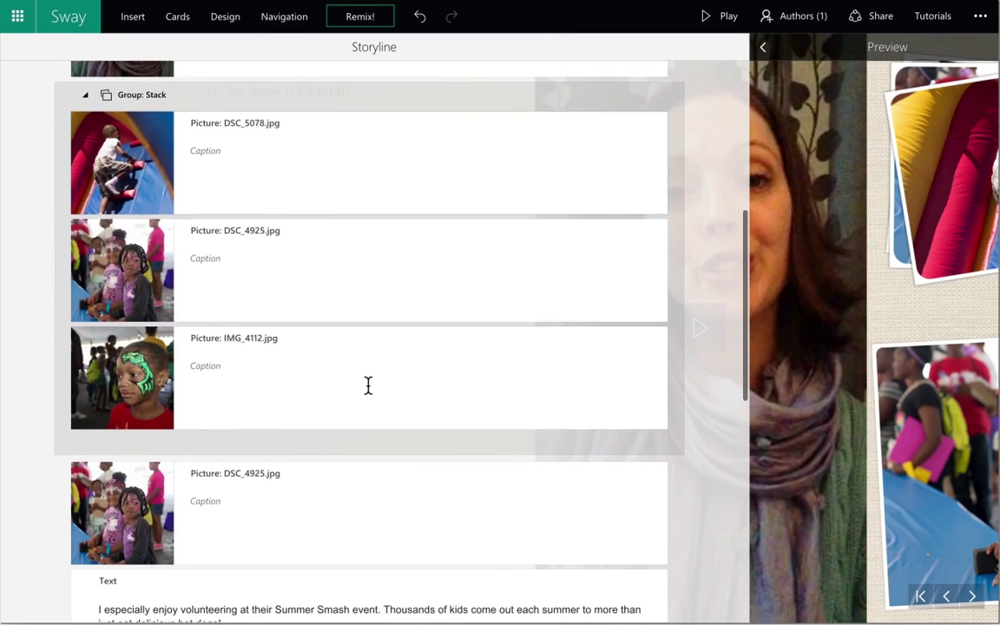
scroll(368, 385, down, 2)
click(357, 387)
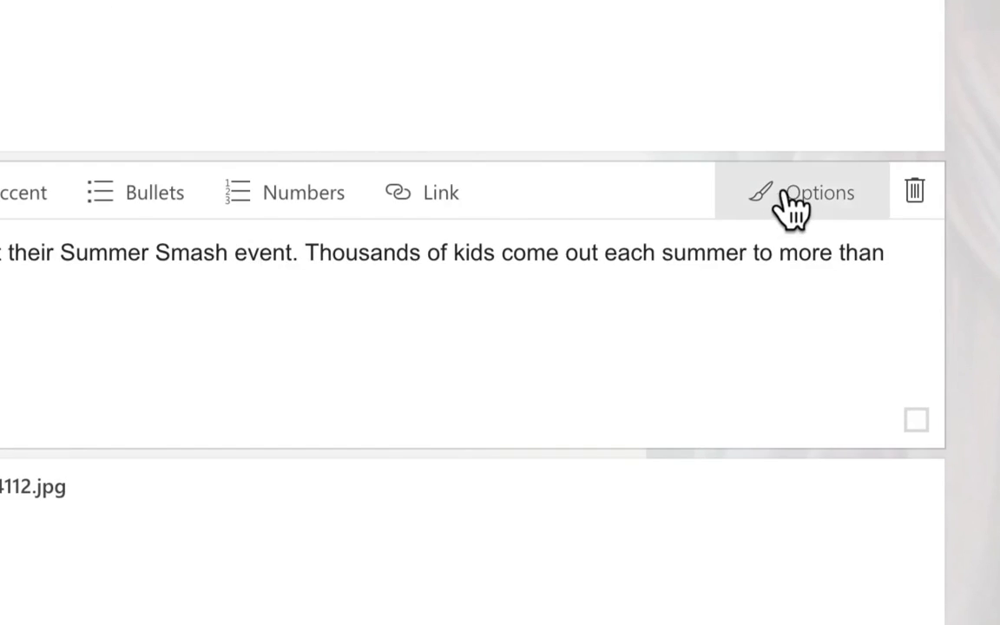
click(791, 205)
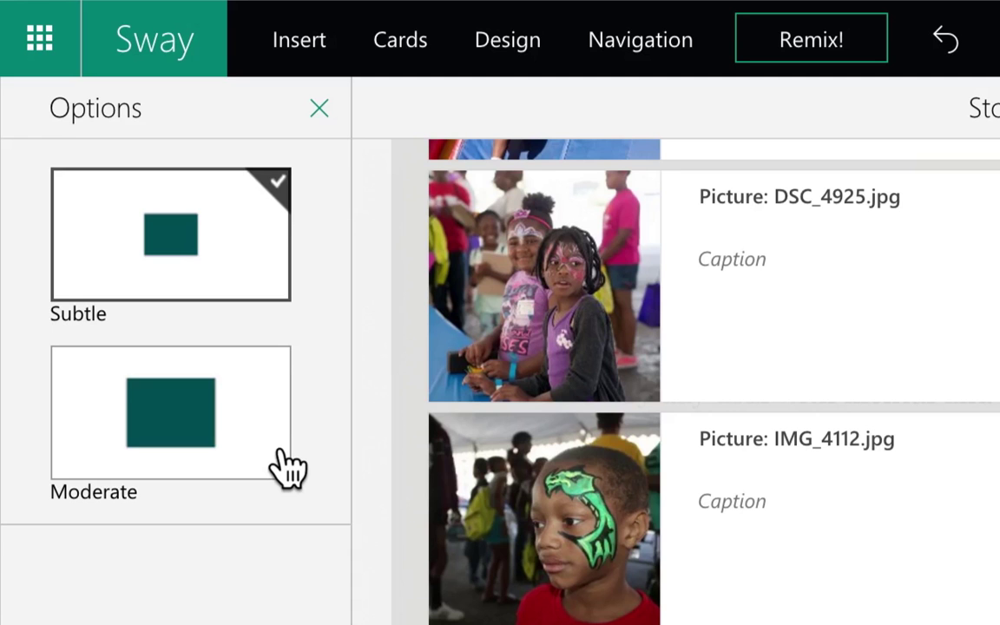
click(286, 469)
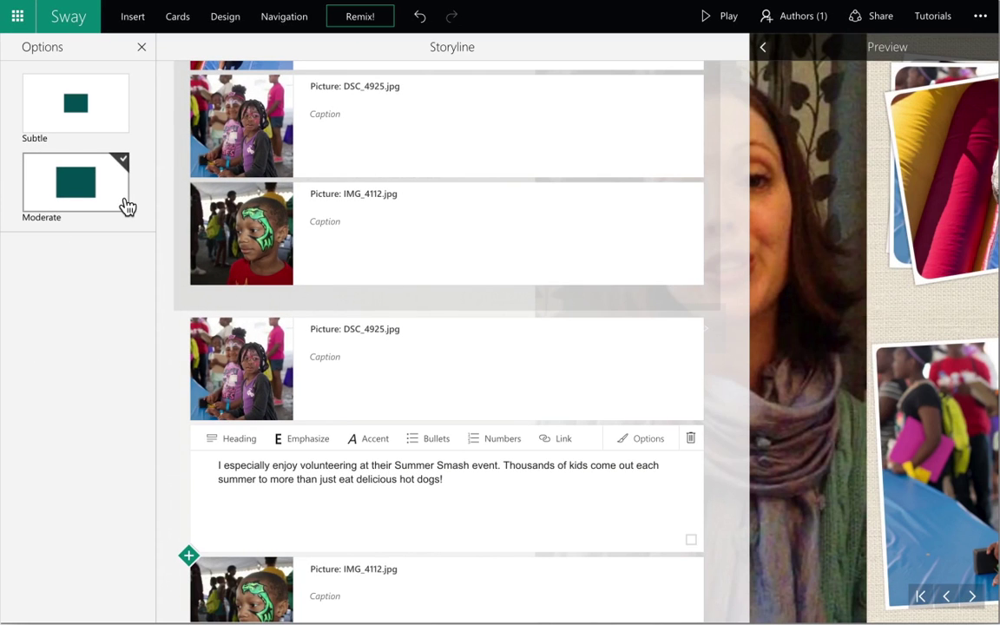
Set the emphasis option of the "Watching the children dance around" text card to Moderate
scroll(449, 496, down, 3)
scroll(448, 497, down, 2)
click(449, 497)
click(576, 445)
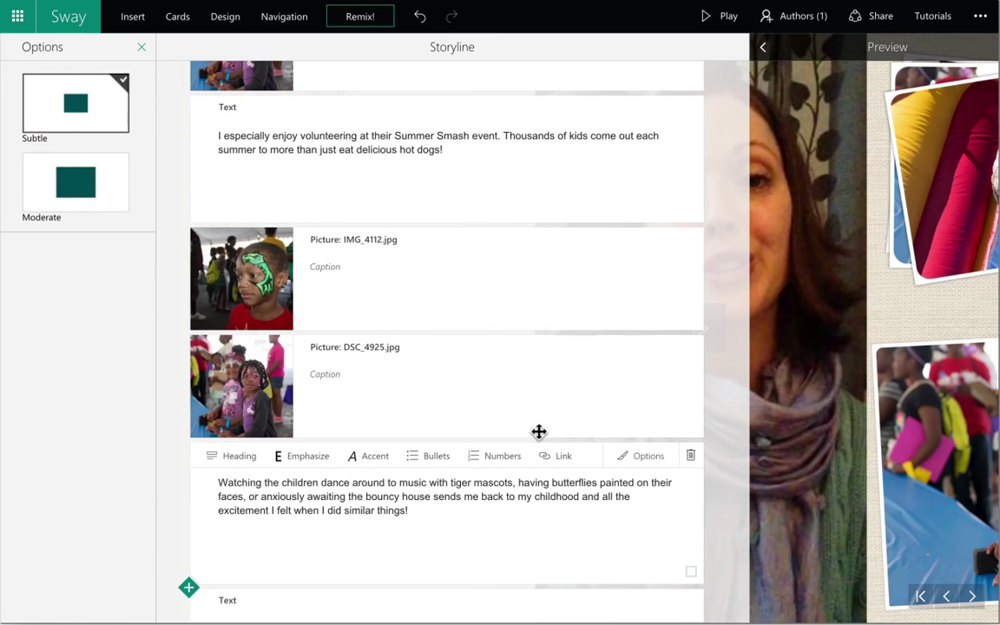
click(127, 206)
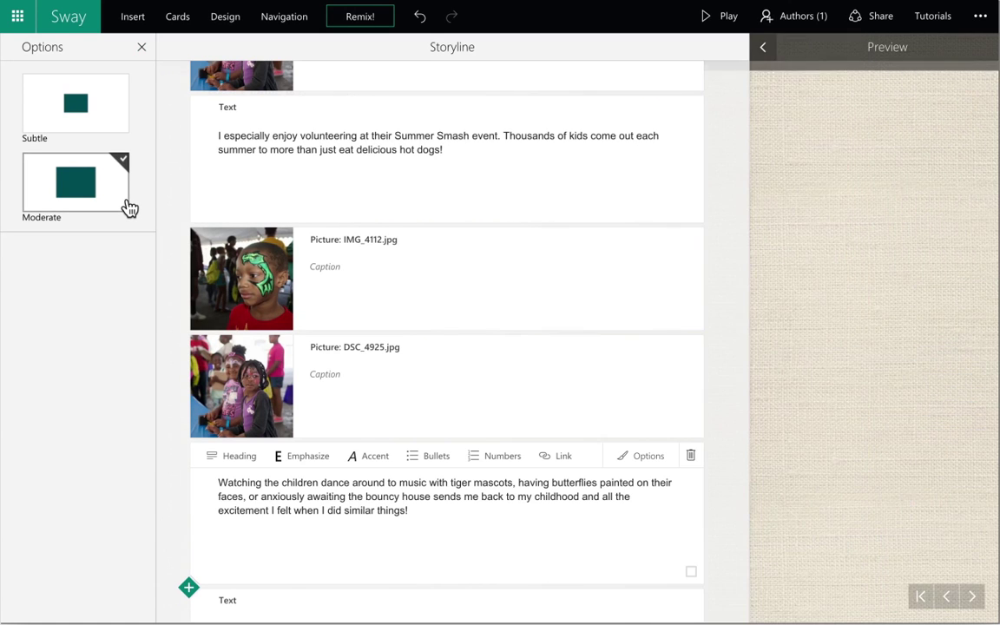
Set the emphasis option of the last text card, "Seeing how passionate they get", to Moderate
scroll(417, 552, down, 1)
scroll(418, 552, down, 3)
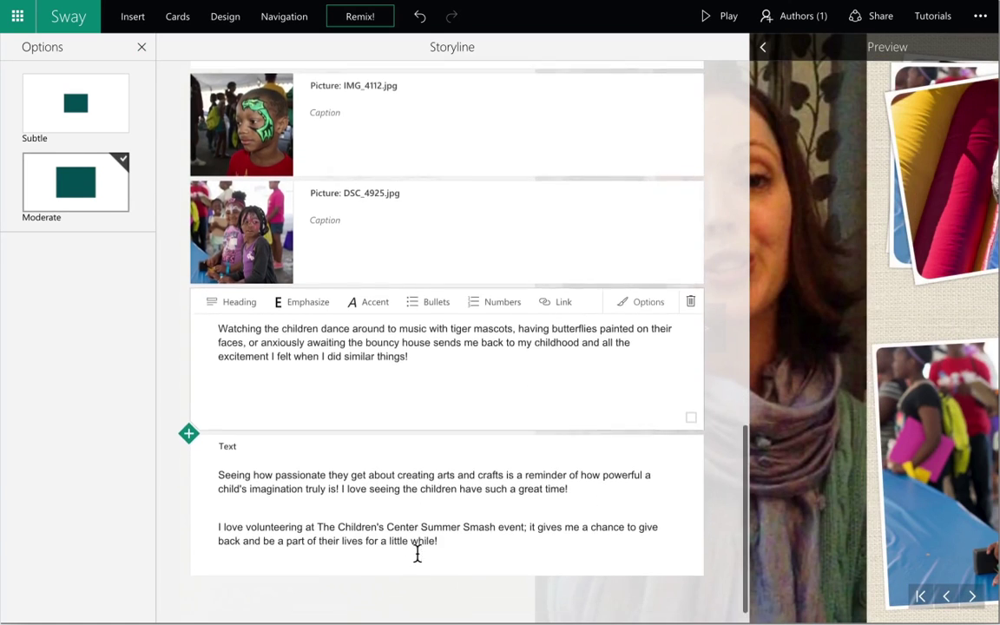
click(523, 470)
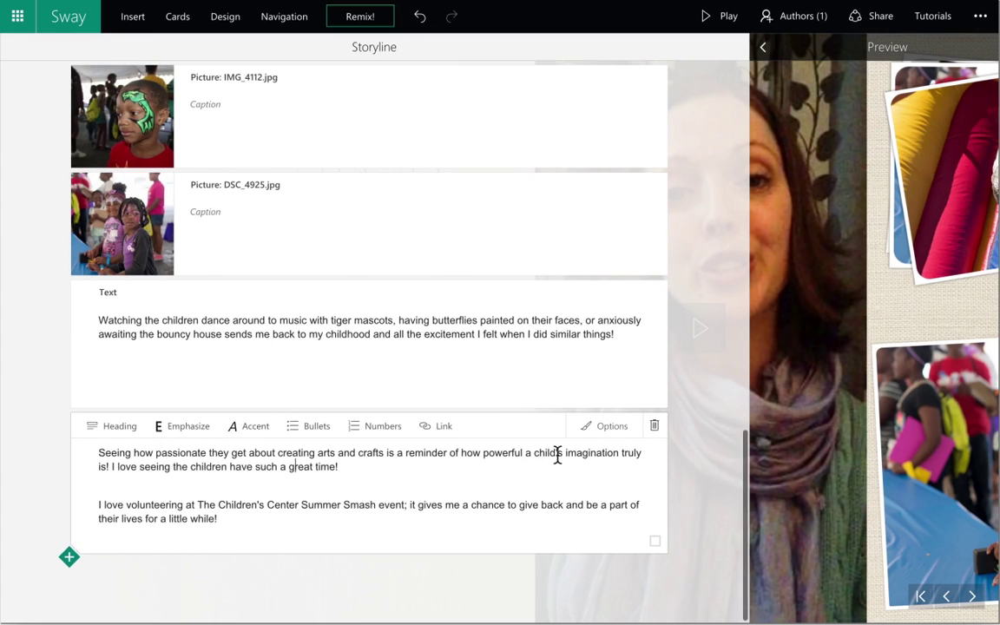
click(598, 429)
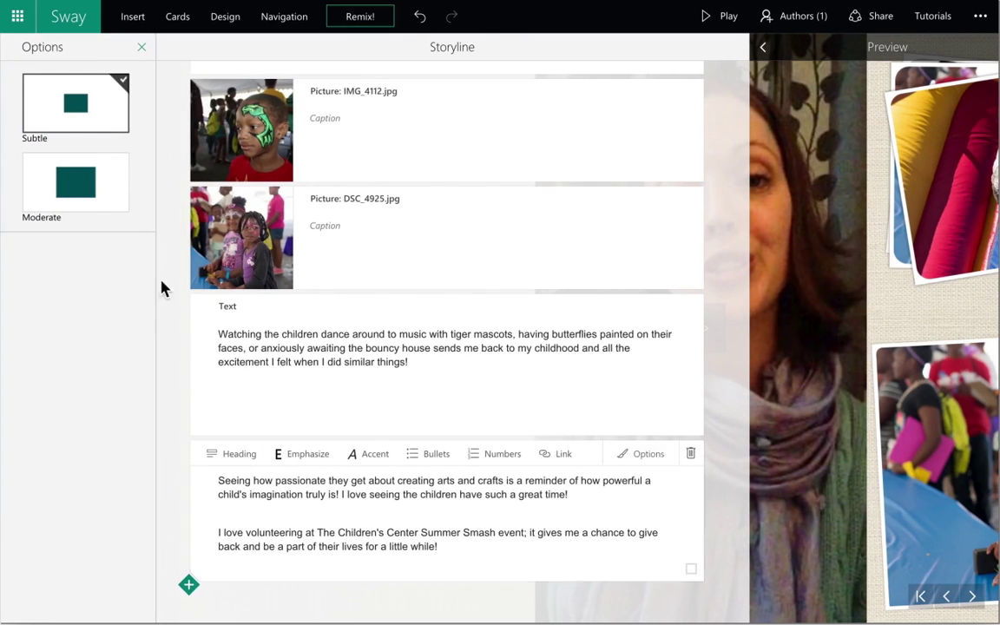
click(119, 224)
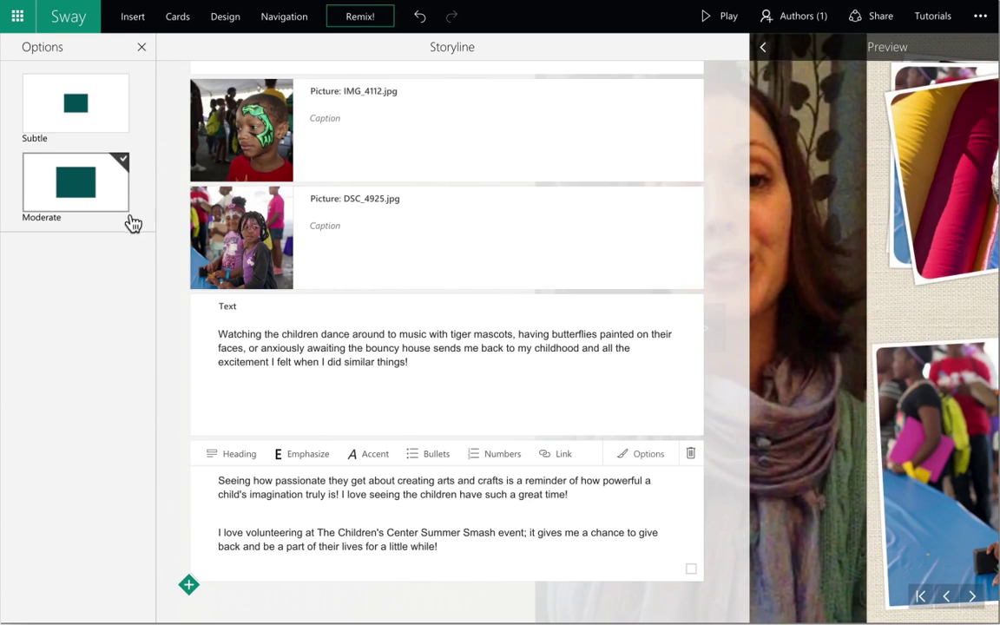
Move the "Watching the children dance around" text card between the pictures IMG_4112.jpg and DSC_4925.jpg
click(317, 304)
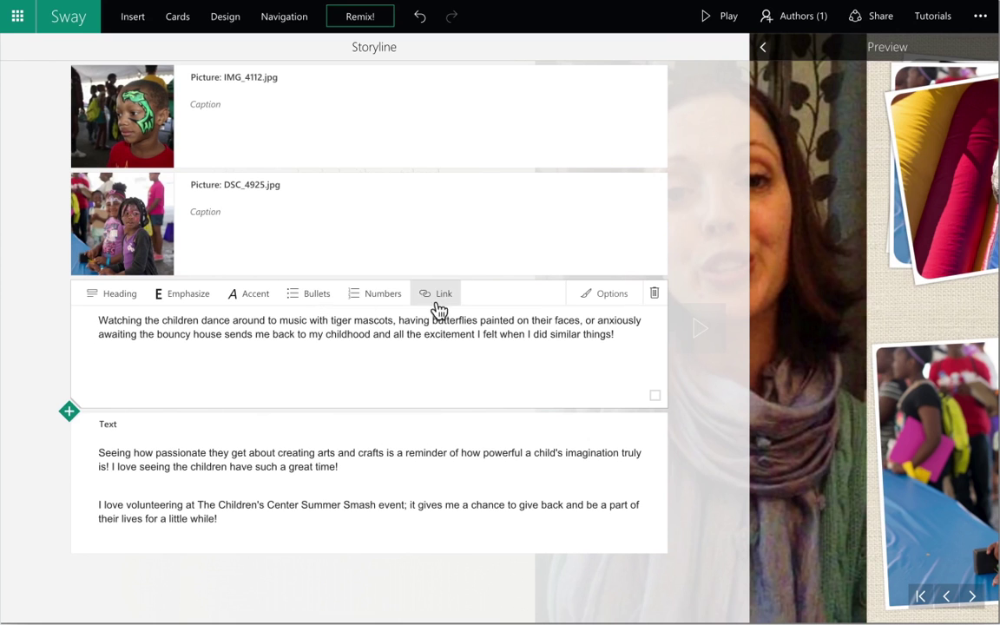
drag(479, 292, 453, 196)
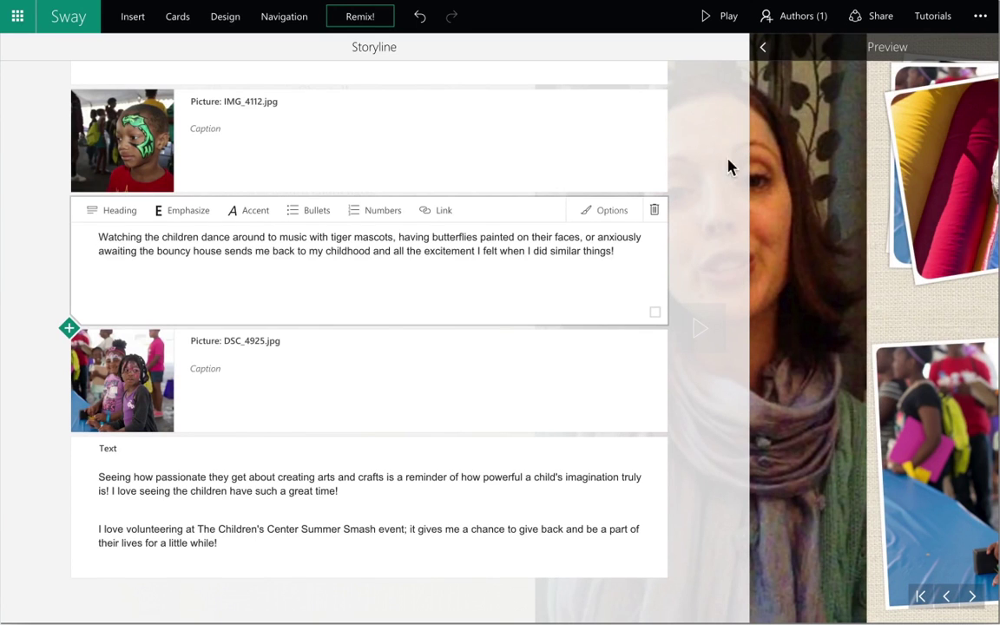
Add a heading card reading "#myTCCstory" below the last text card of the storyline
scroll(703, 317, down, 1)
click(578, 548)
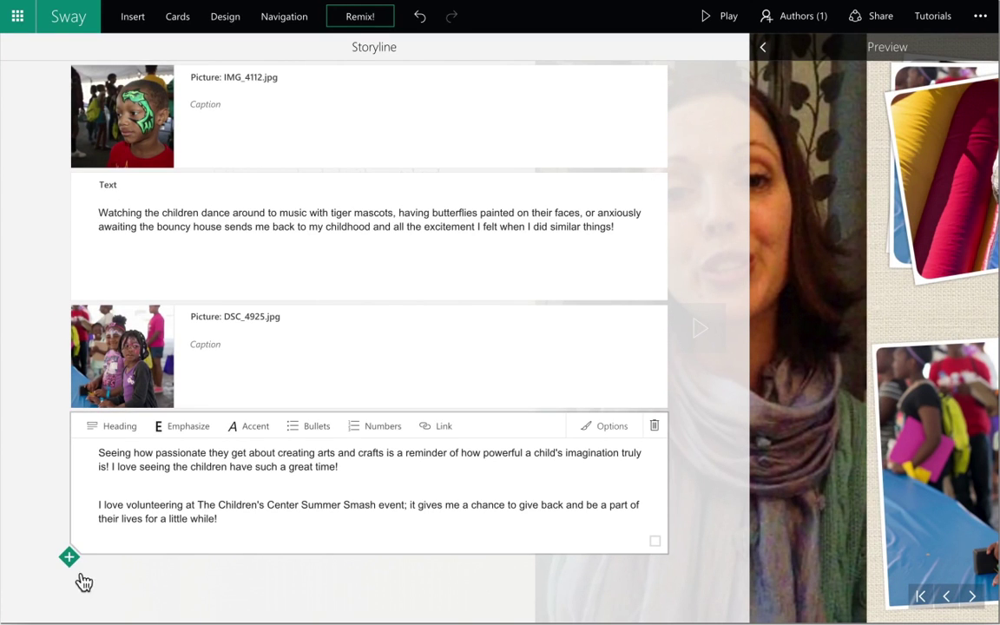
click(67, 560)
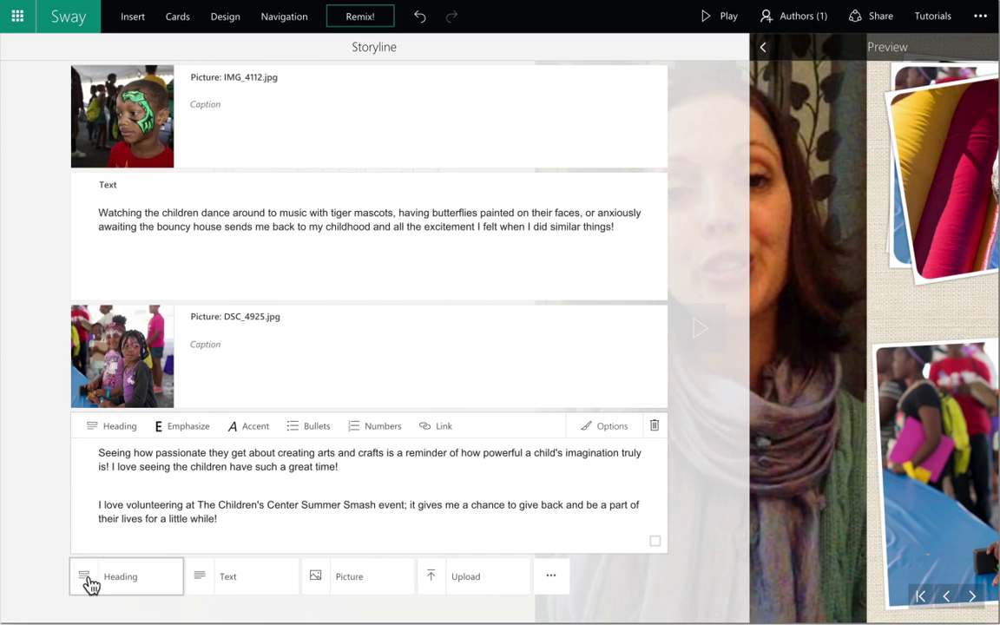
click(90, 586)
click(256, 510)
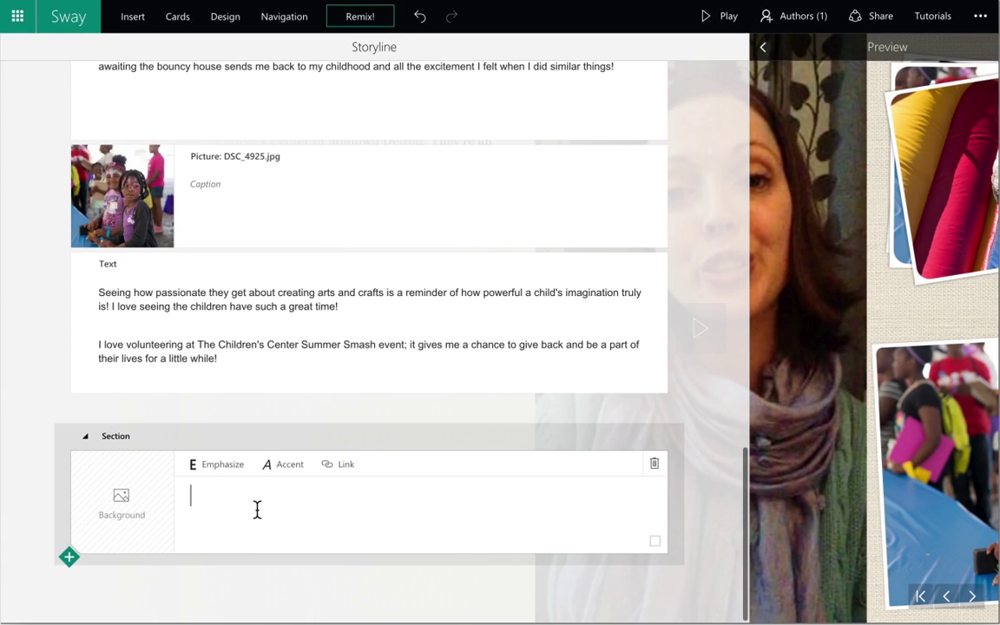
text(#myTCC)
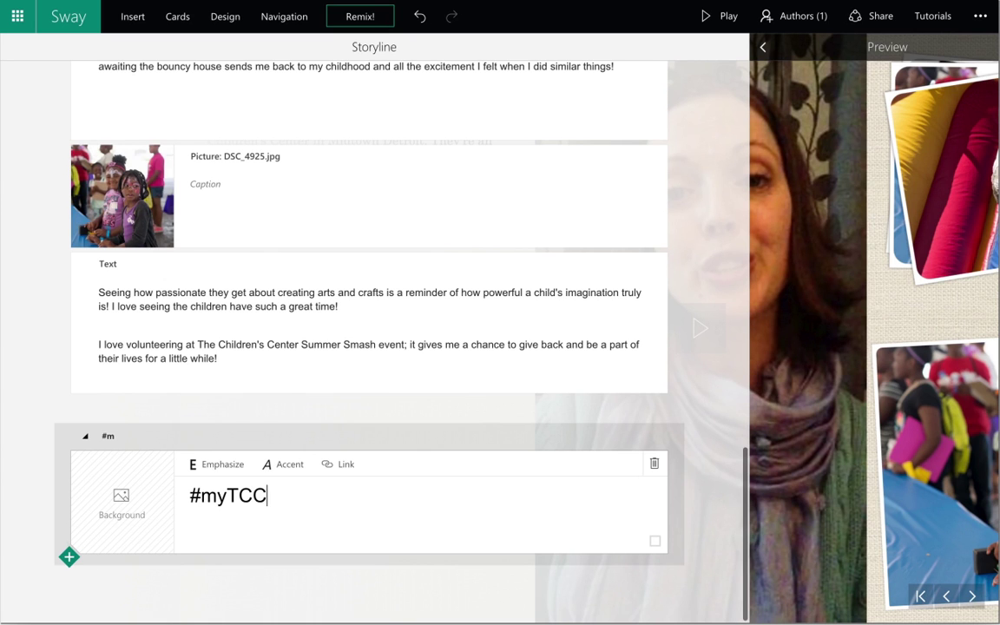
text(st)
key(BackSpace)
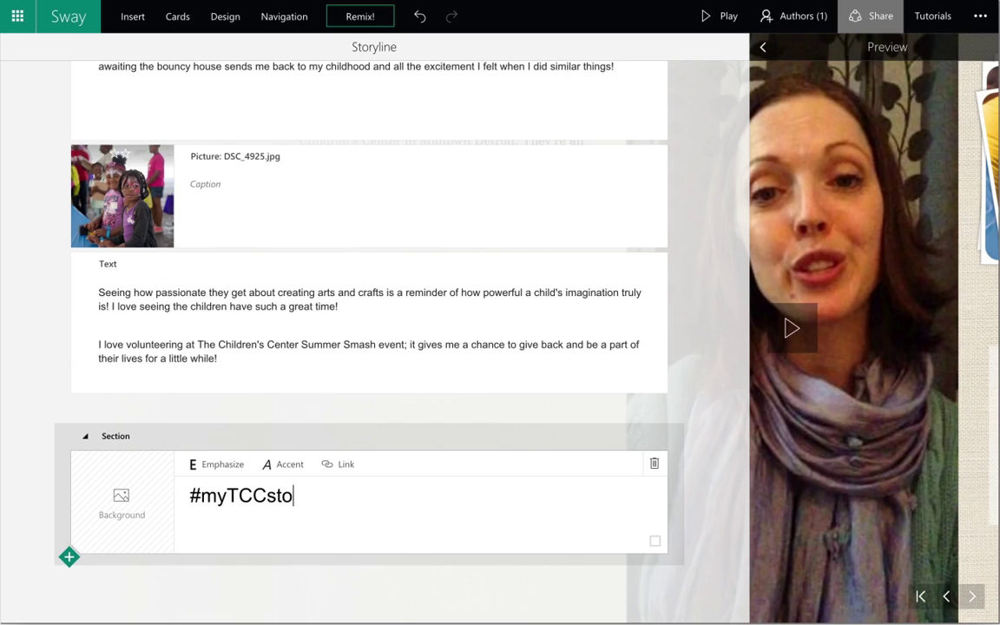
text(tory)
click(296, 597)
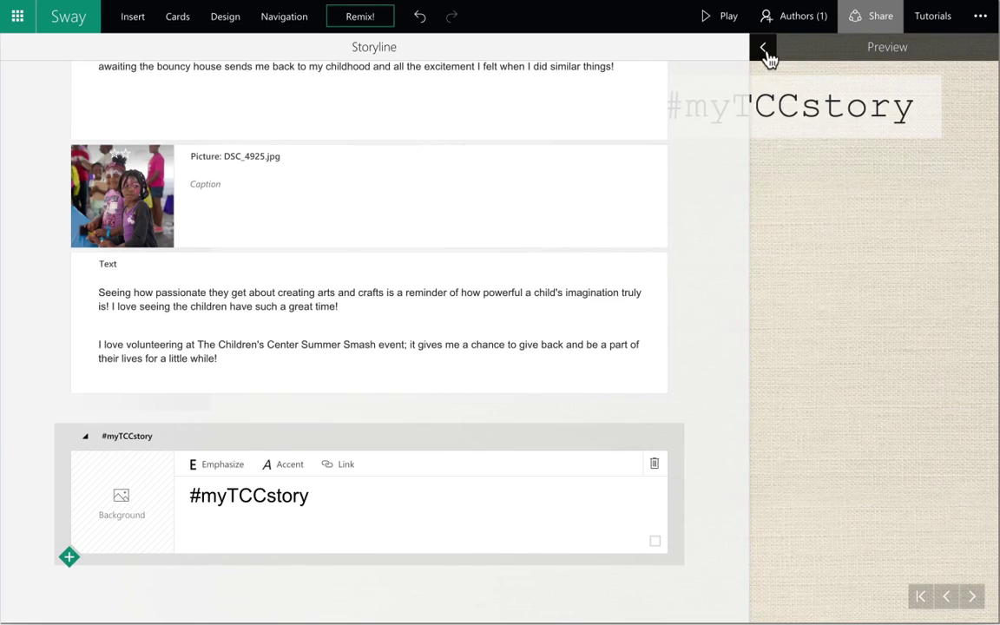
Preview the whole Sway from its title through the video, photo stack, pictures and text to the #myTCCstory heading
click(763, 50)
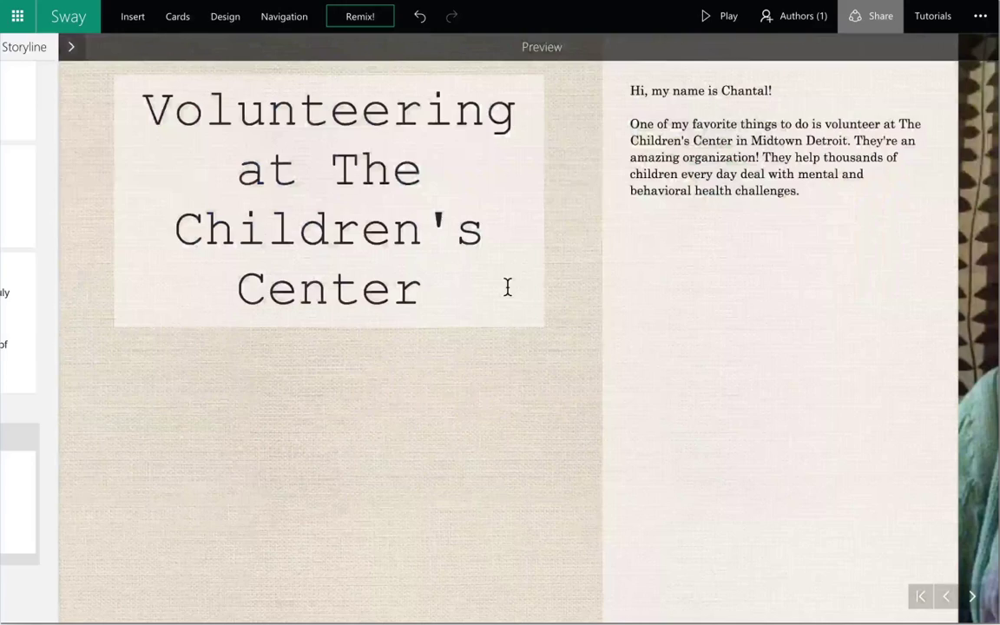
scroll(508, 288, down, 6)
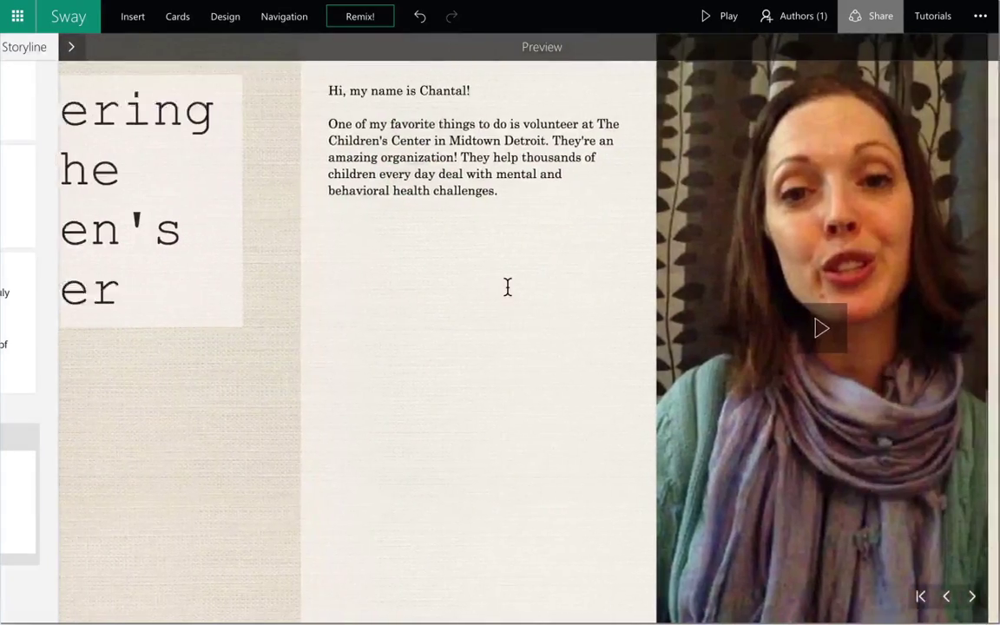
scroll(507, 287, down, 3)
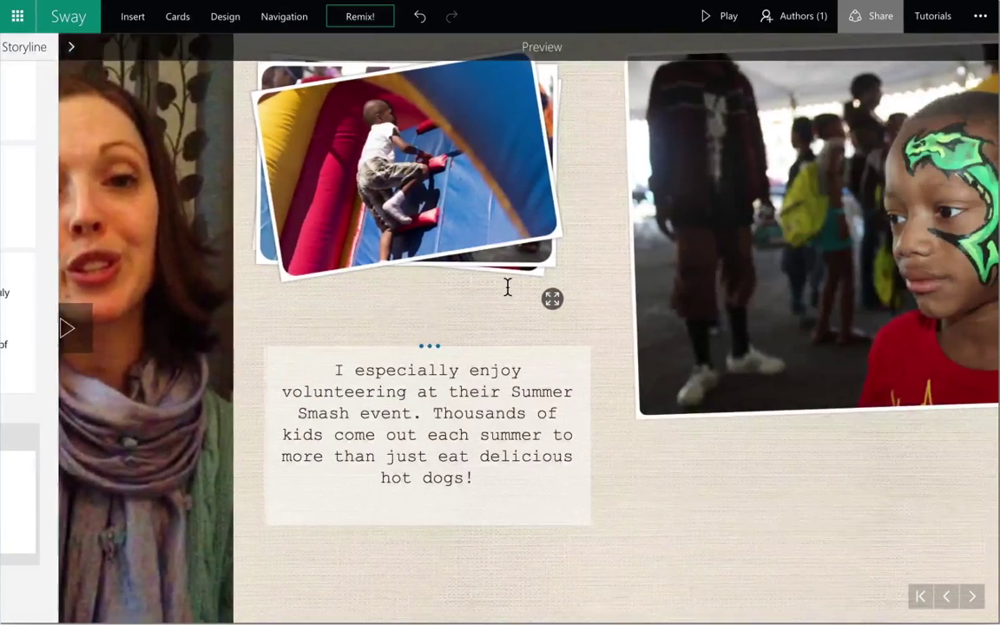
scroll(507, 287, down, 6)
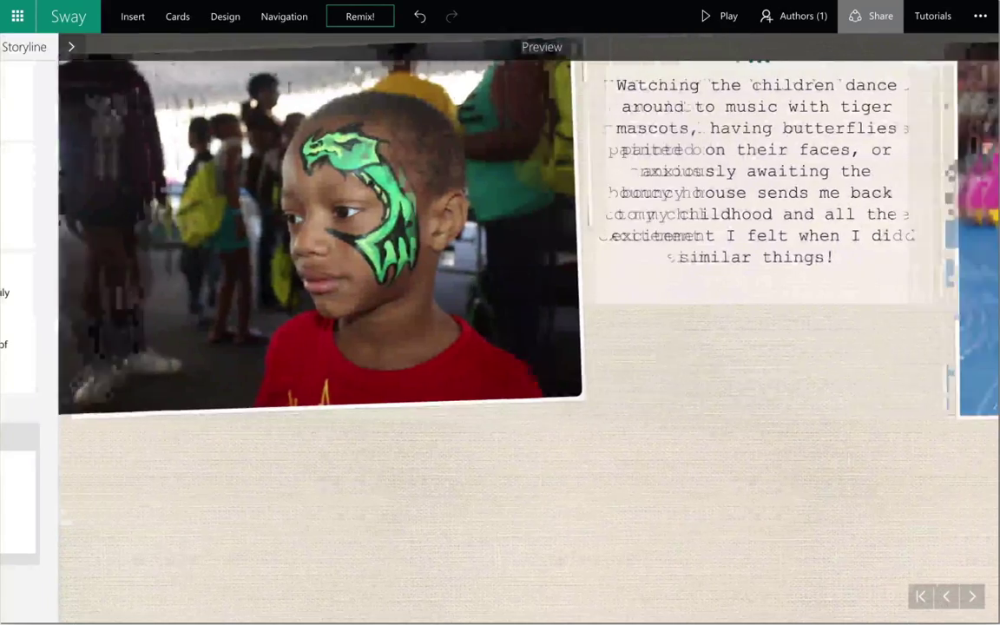
scroll(508, 287, down, 8)
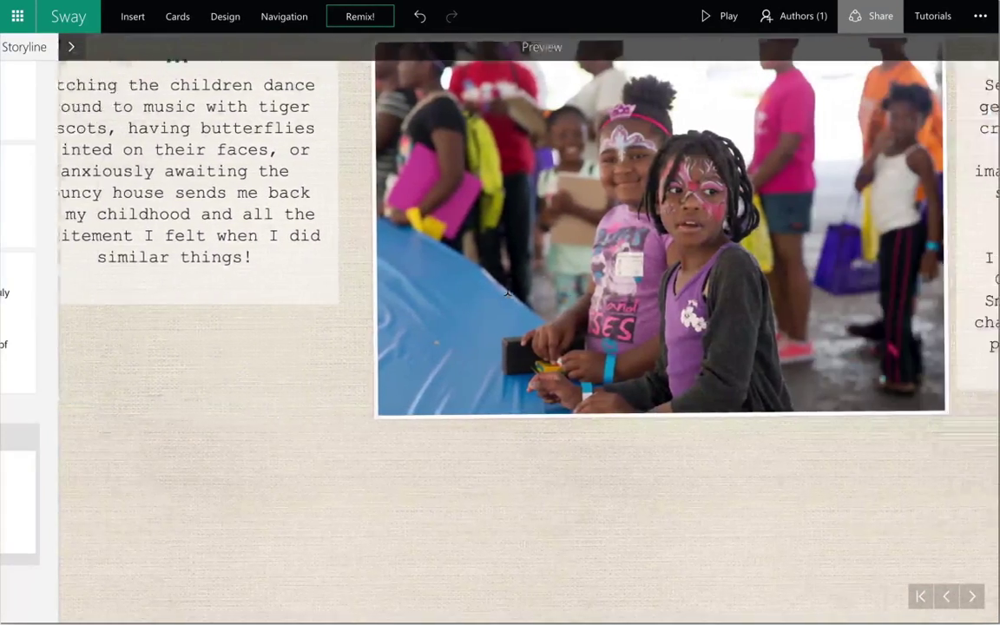
scroll(507, 287, down, 8)
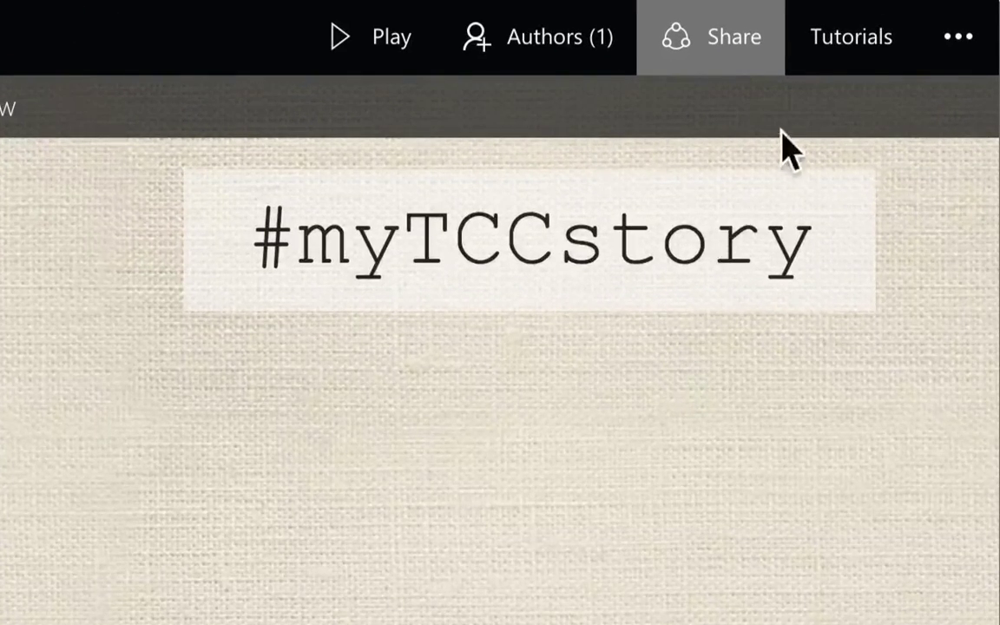
Open the sharing options of the Sway and start sharing it with friends on Twitter
click(836, 69)
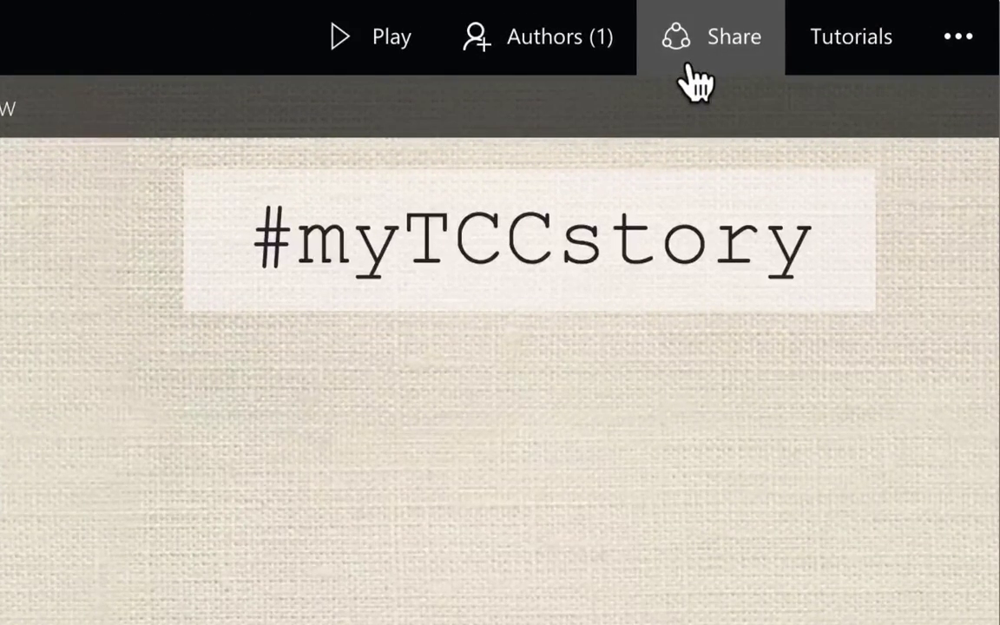
click(688, 66)
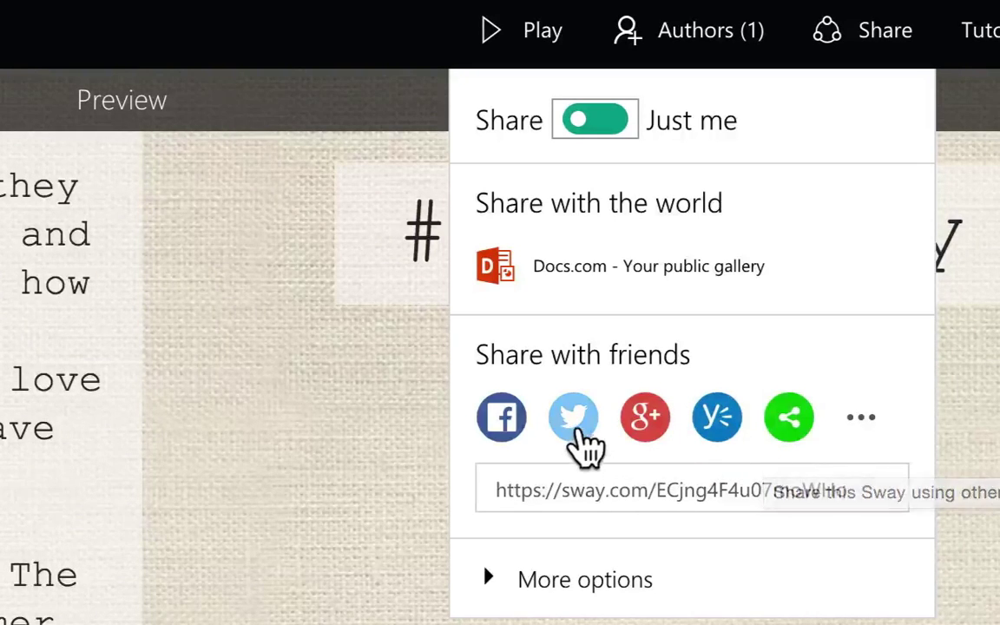
click(576, 432)
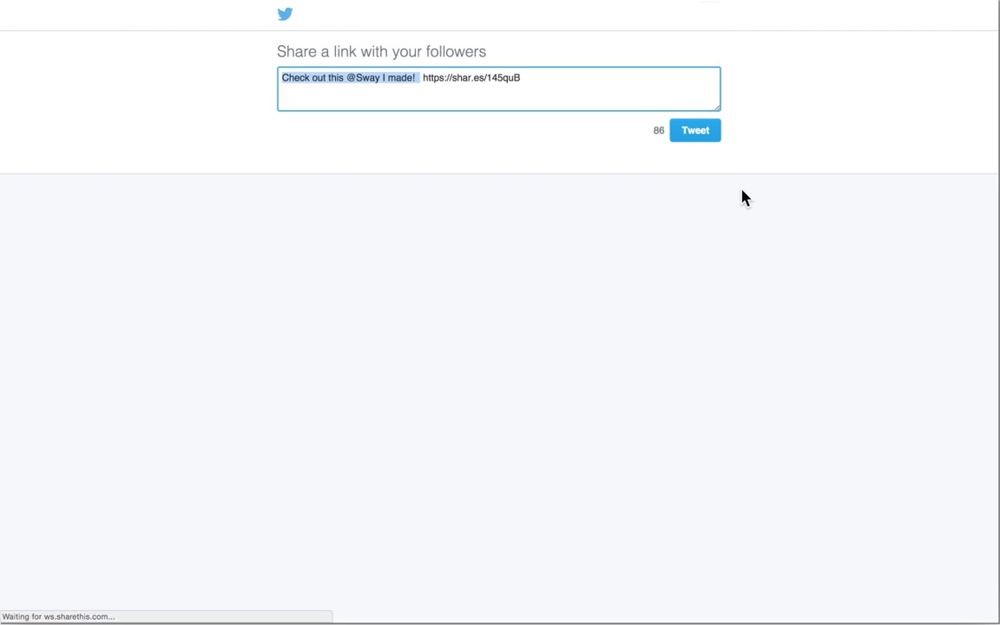
click(424, 78)
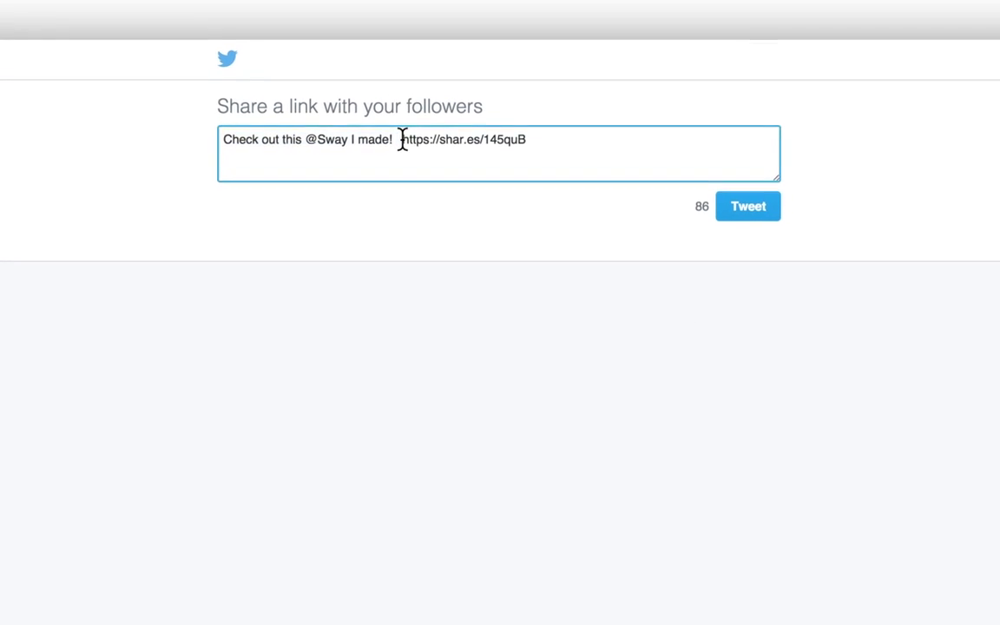
text(#)
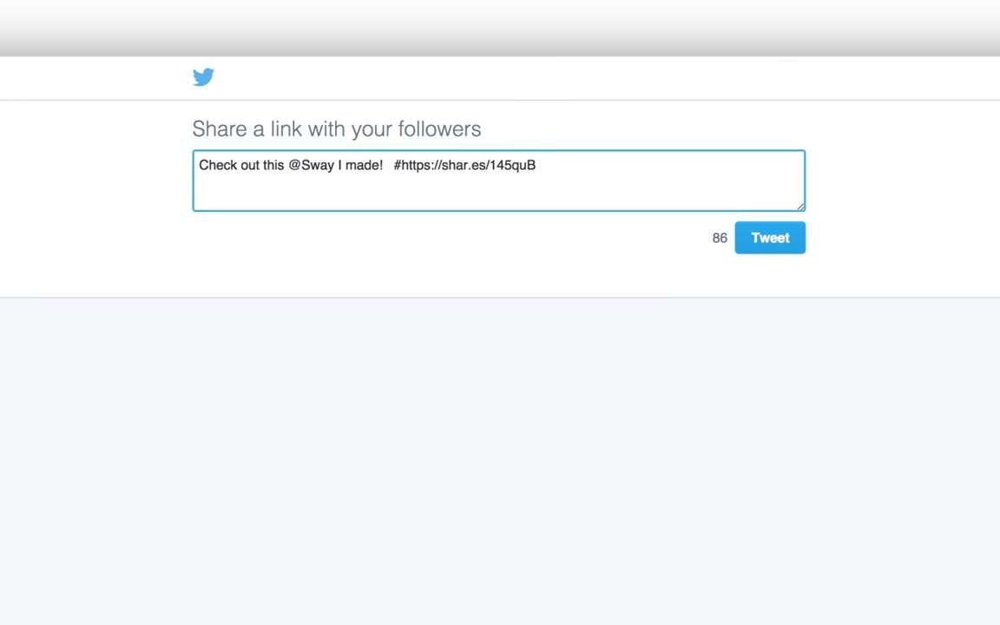
text(myTCCst)
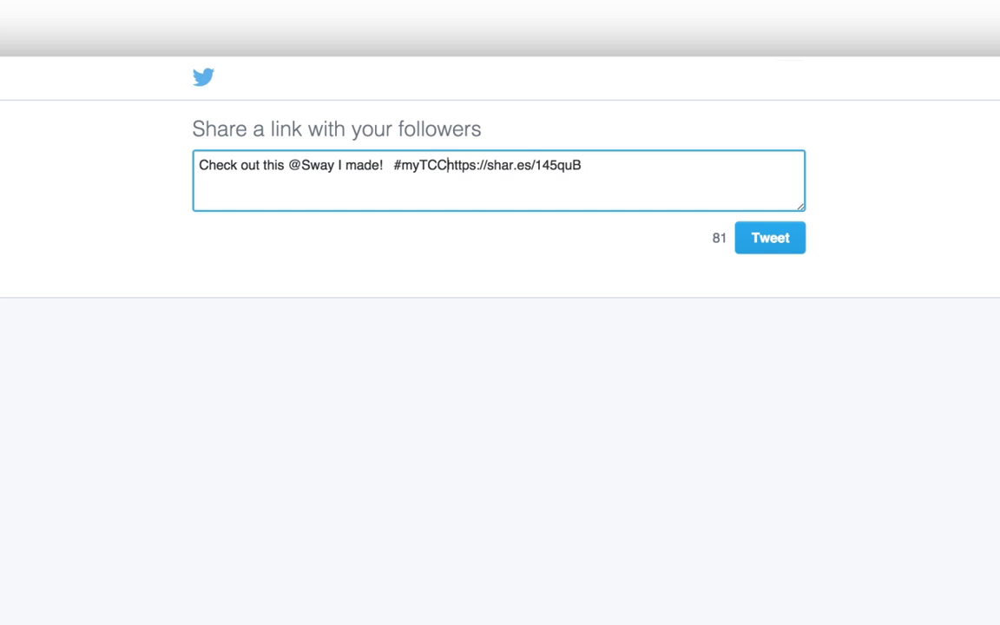
text(ory)
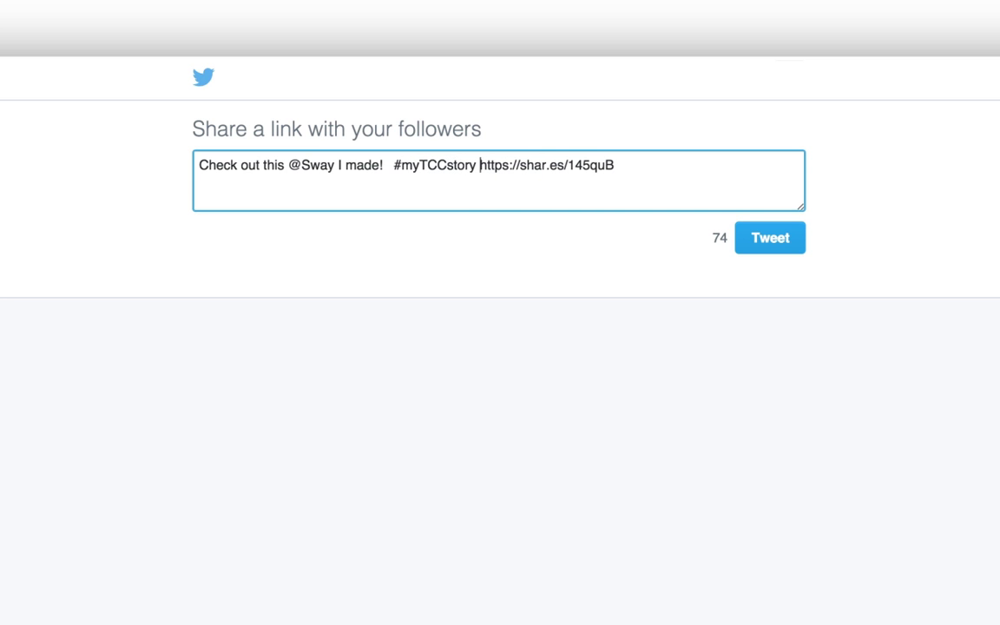
click(514, 263)
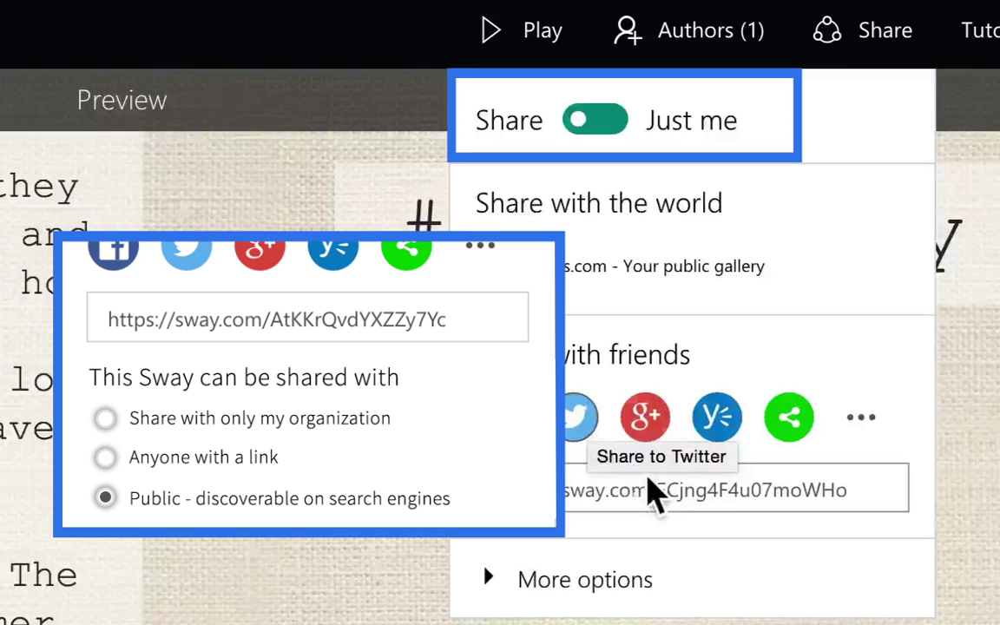
Copy the Sway's web link from the options for sharing with friends
click(853, 499)
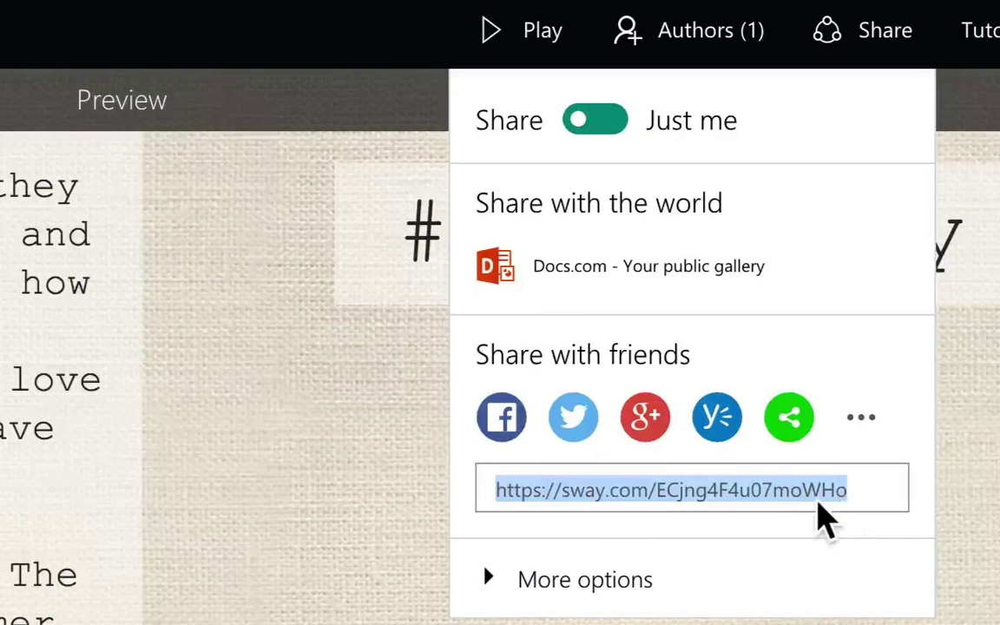
right_click(818, 502)
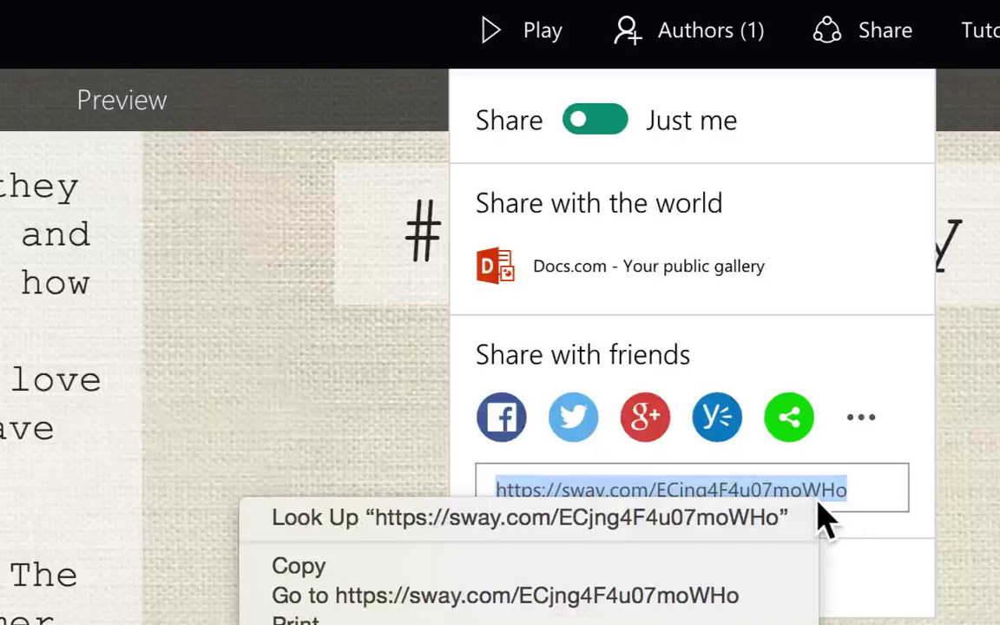
click(702, 566)
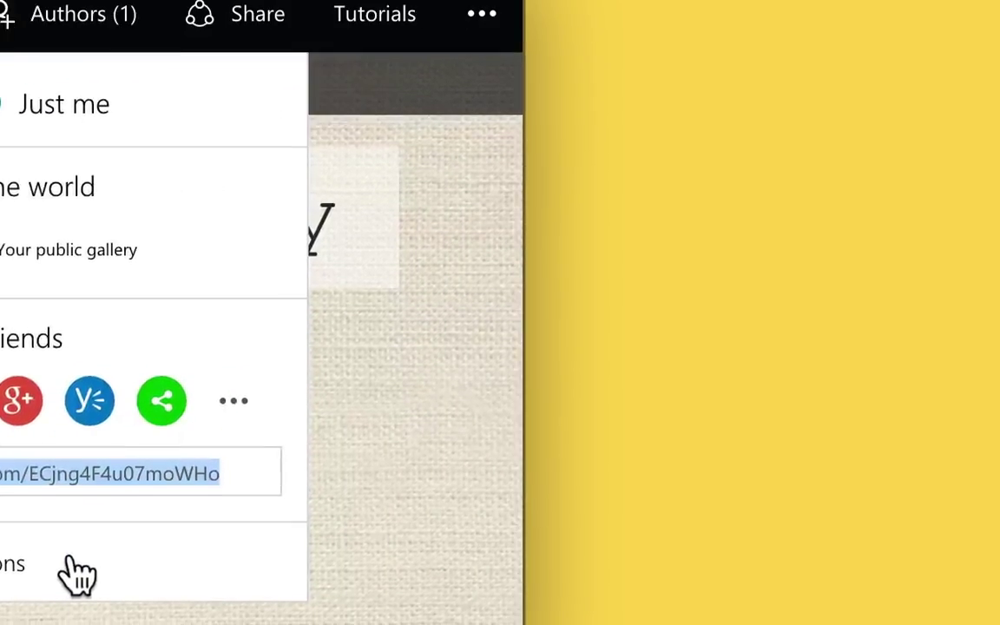